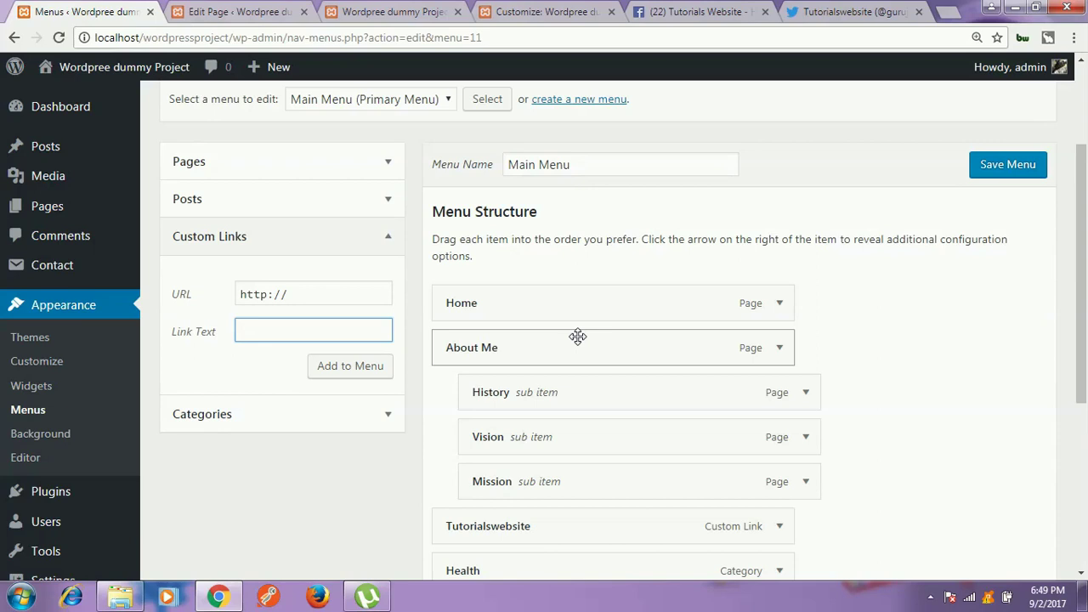
Step: Leave the menu editor for Users > All Users, bringing up Chrome's unsaved-changes warning
{"action": "scroll", "coordinate": [291, 488], "scroll_direction": "down", "scroll_amount": 3}
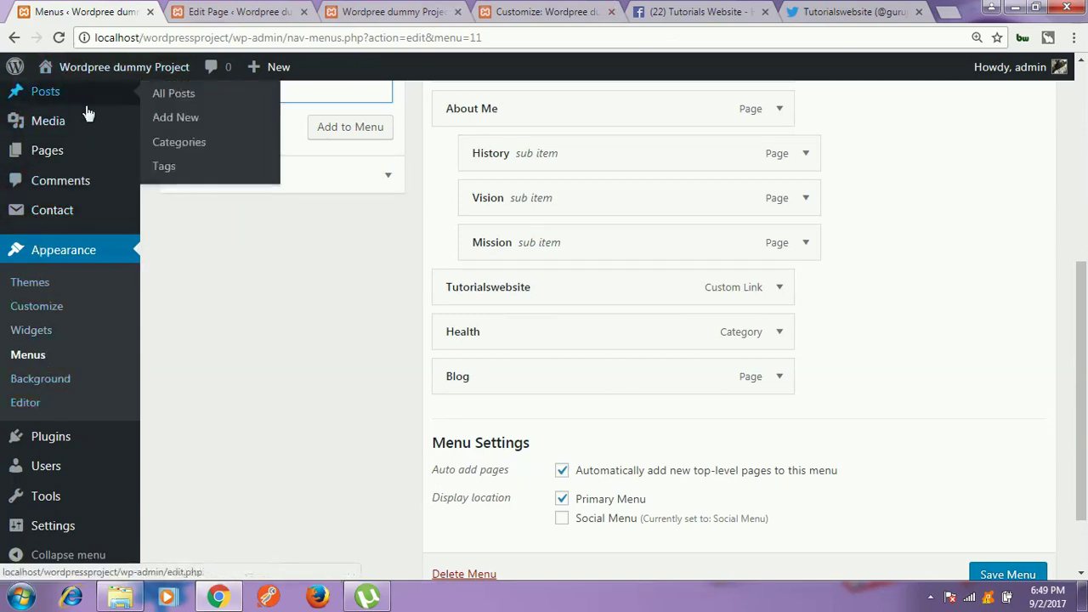
{"action": "mouse_move", "coordinate": [67, 470]}
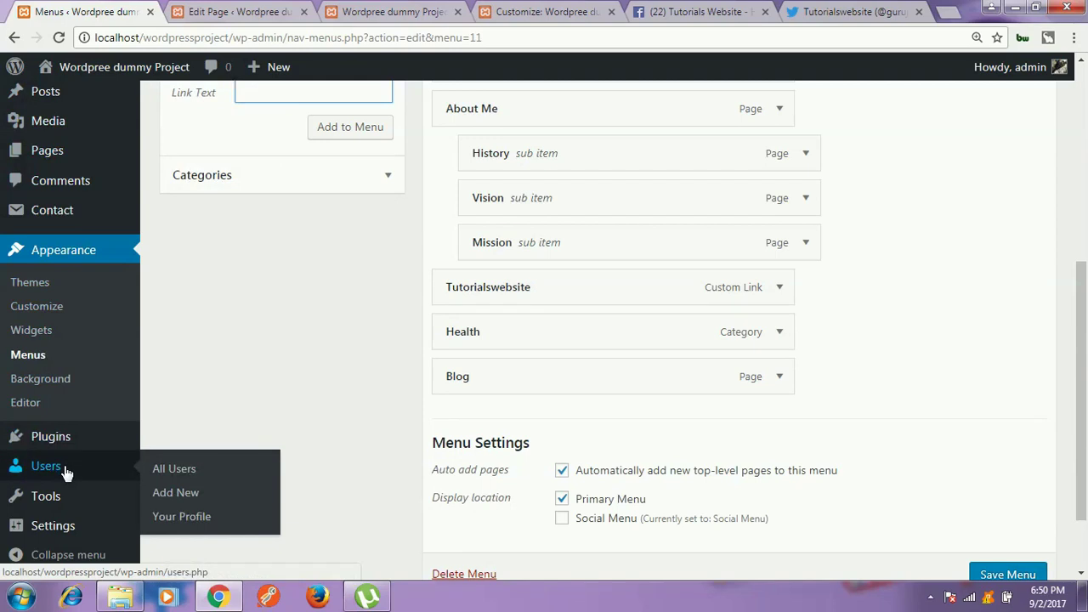
{"action": "left_click", "coordinate": [175, 470]}
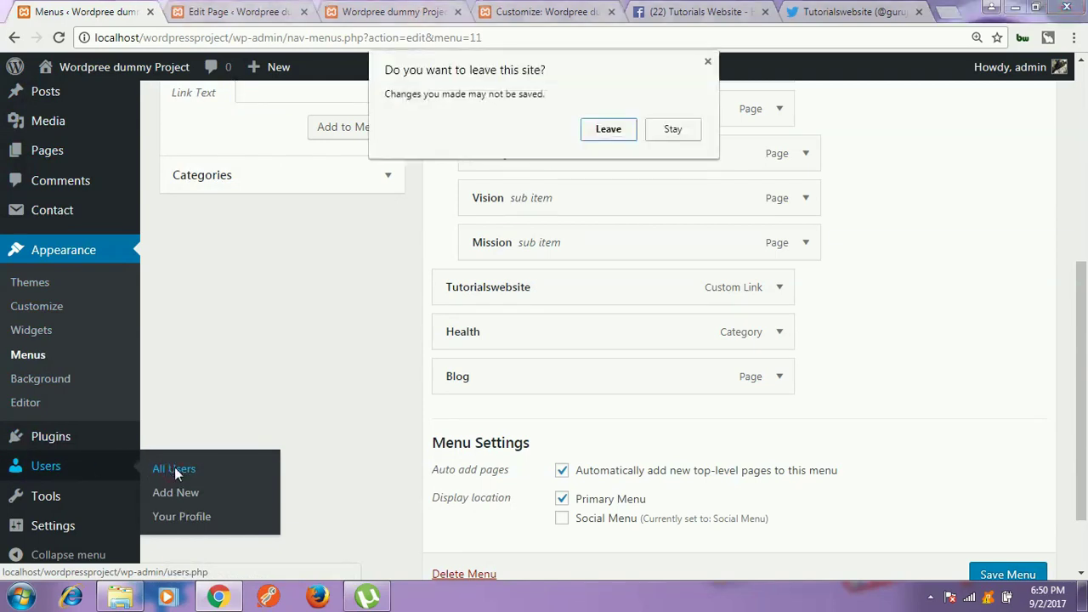
Step: Confirm leaving, check the users list showing only admin with 2 posts, and begin adding a user
{"action": "left_click", "coordinate": [603, 136]}
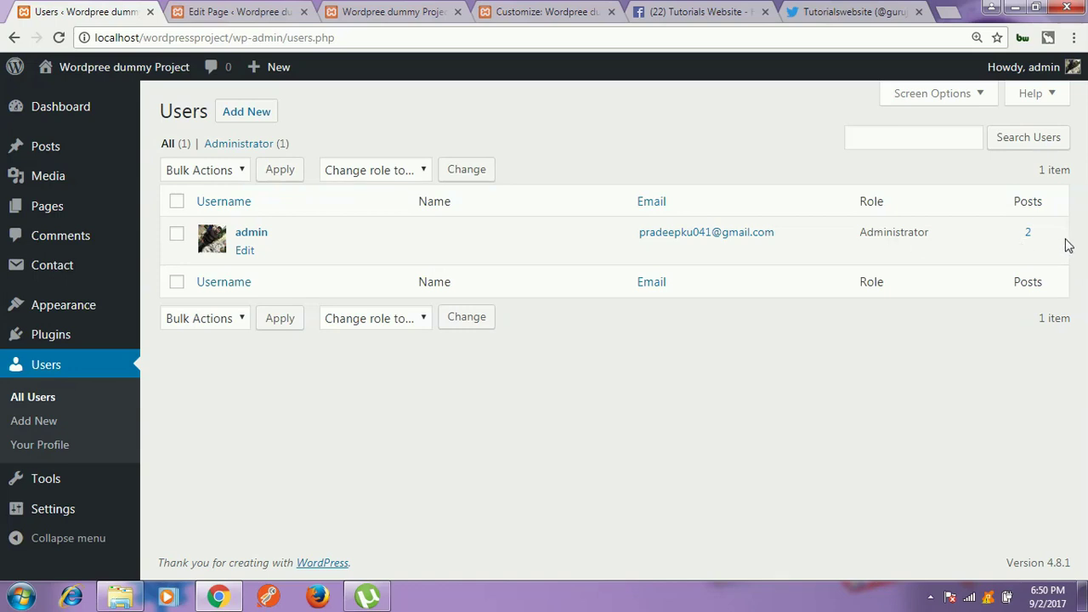
{"action": "mouse_move", "coordinate": [1056, 227]}
{"action": "left_mouse_down"}
{"action": "mouse_move", "coordinate": [1014, 230]}
{"action": "mouse_move", "coordinate": [1010, 240]}
{"action": "mouse_move", "coordinate": [1042, 241]}
{"action": "left_mouse_up"}
{"action": "left_click", "coordinate": [1042, 240]}
{"action": "left_click", "coordinate": [246, 120]}
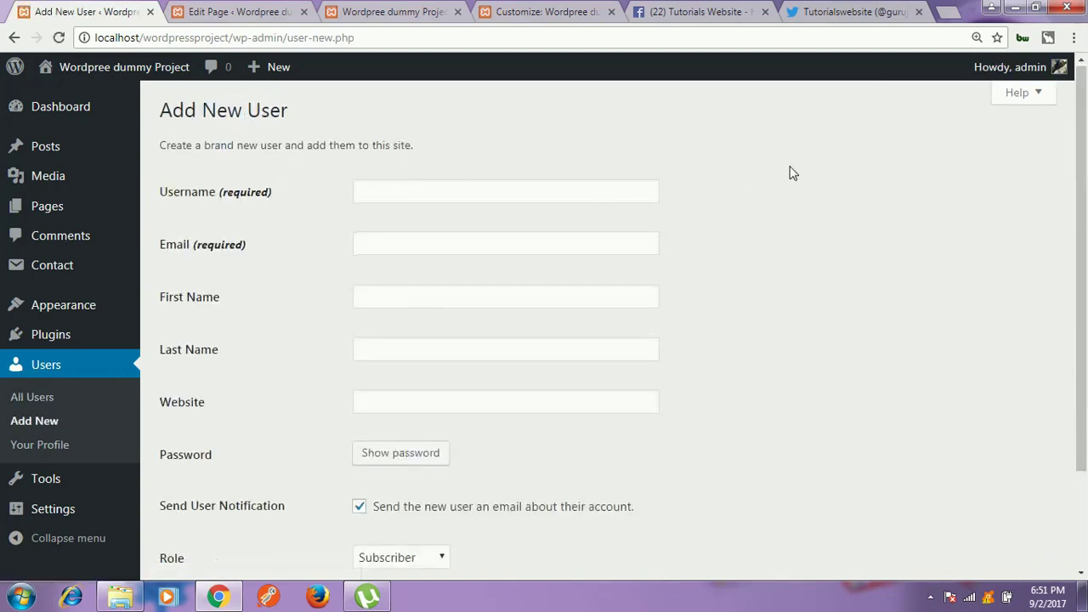
Step: Enter the new user's username and pick their e-mail address from autofill
{"action": "scroll", "coordinate": [790, 172], "scroll_direction": "down", "scroll_amount": 3}
{"action": "scroll", "coordinate": [783, 177], "scroll_direction": "up", "scroll_amount": 3}
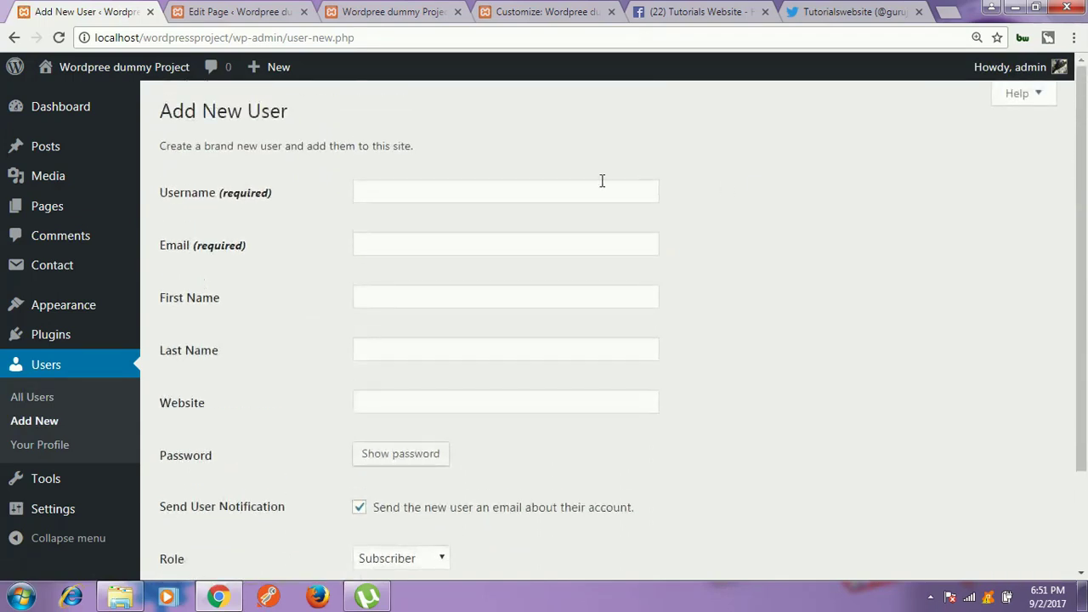
{"action": "left_click", "coordinate": [451, 196]}
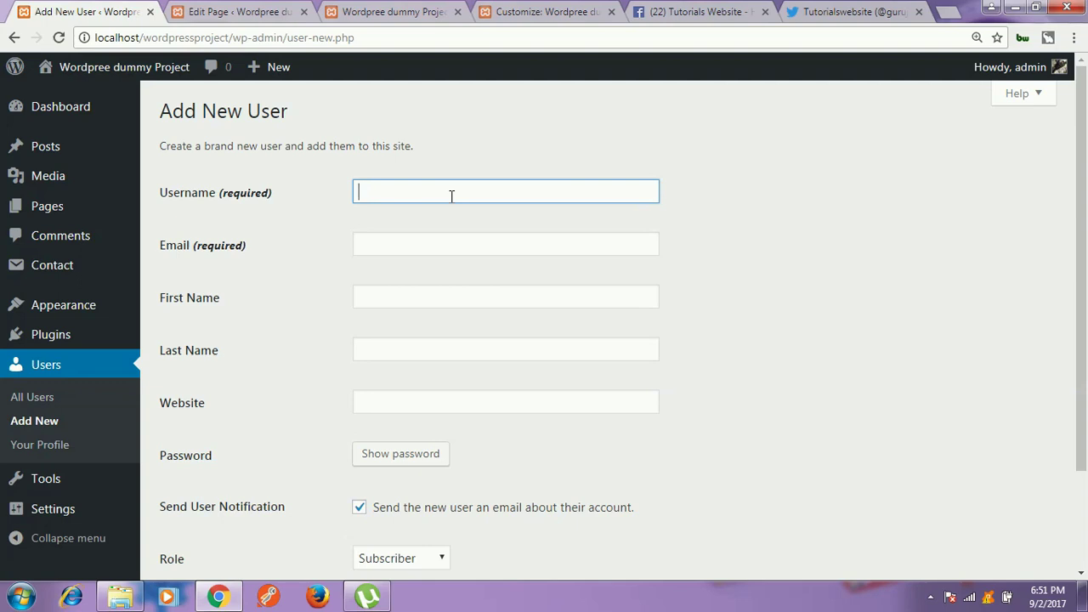
{"action": "type", "text": "vikas"}
{"action": "left_click", "coordinate": [450, 238]}
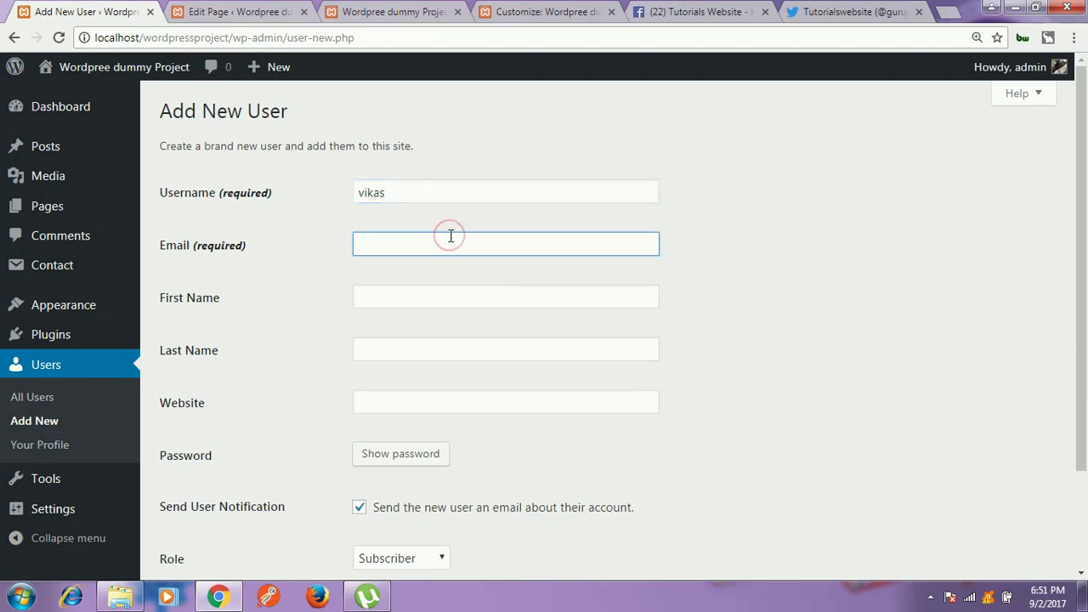
{"action": "type", "text": "vikas@"}
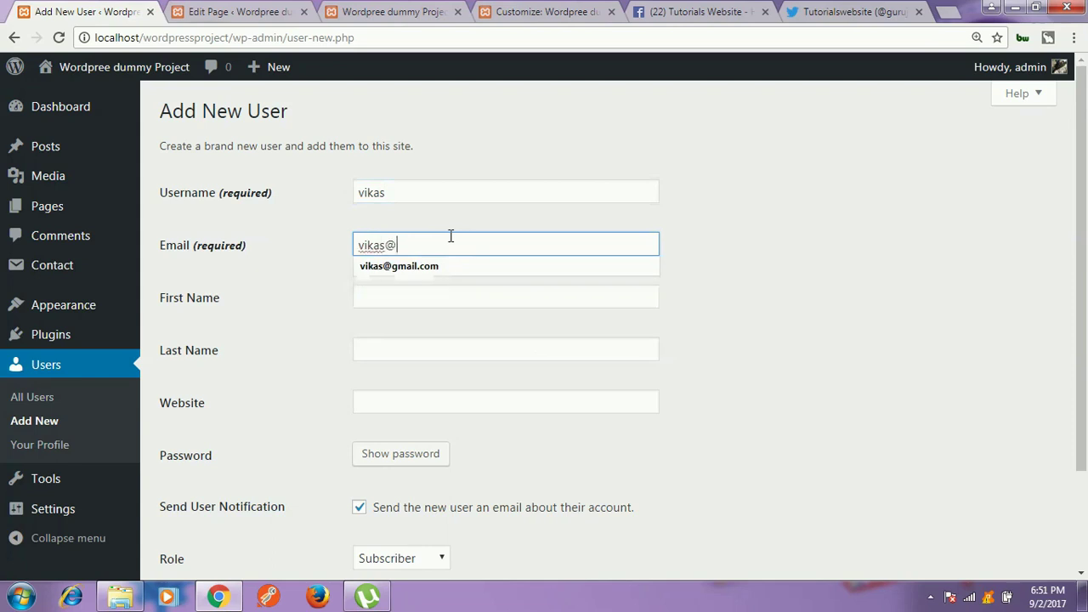
{"action": "left_click", "coordinate": [452, 273]}
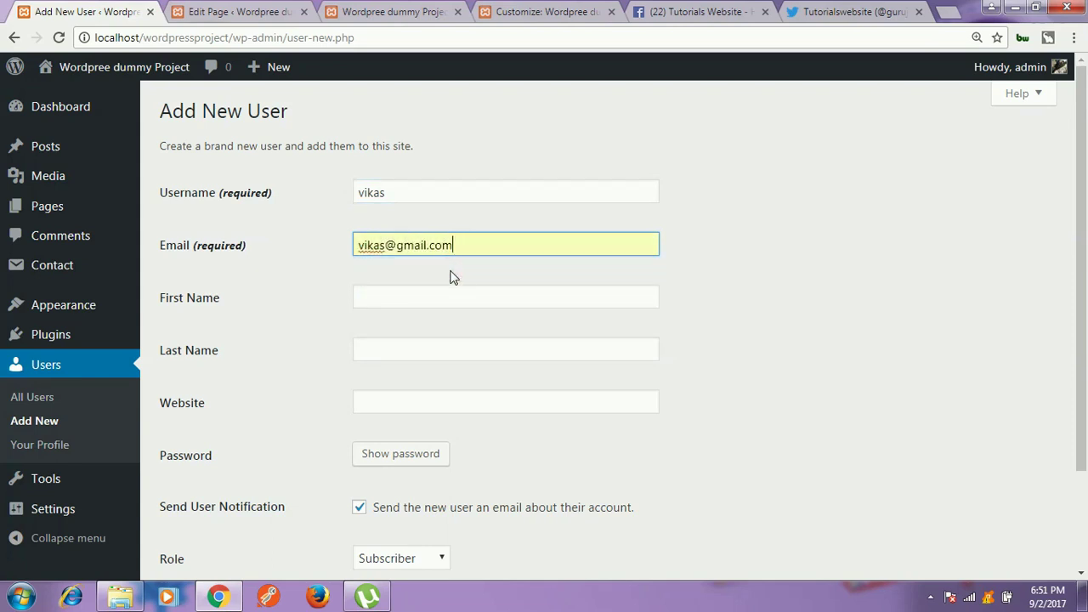
Step: Fill in the new user's first name and last name
{"action": "left_click", "coordinate": [411, 298]}
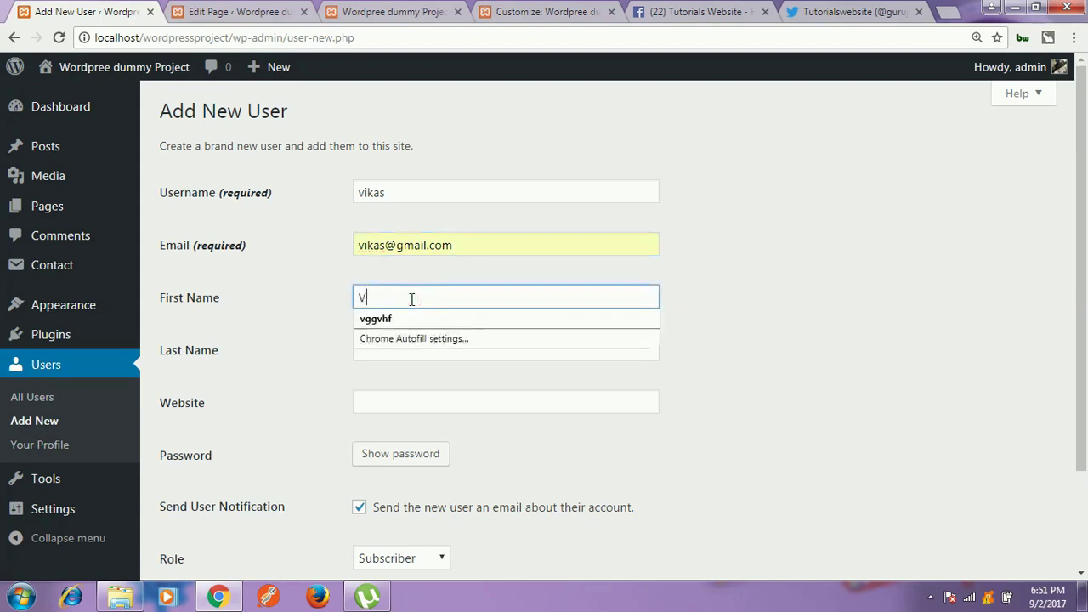
{"action": "key", "text": "Tab"}
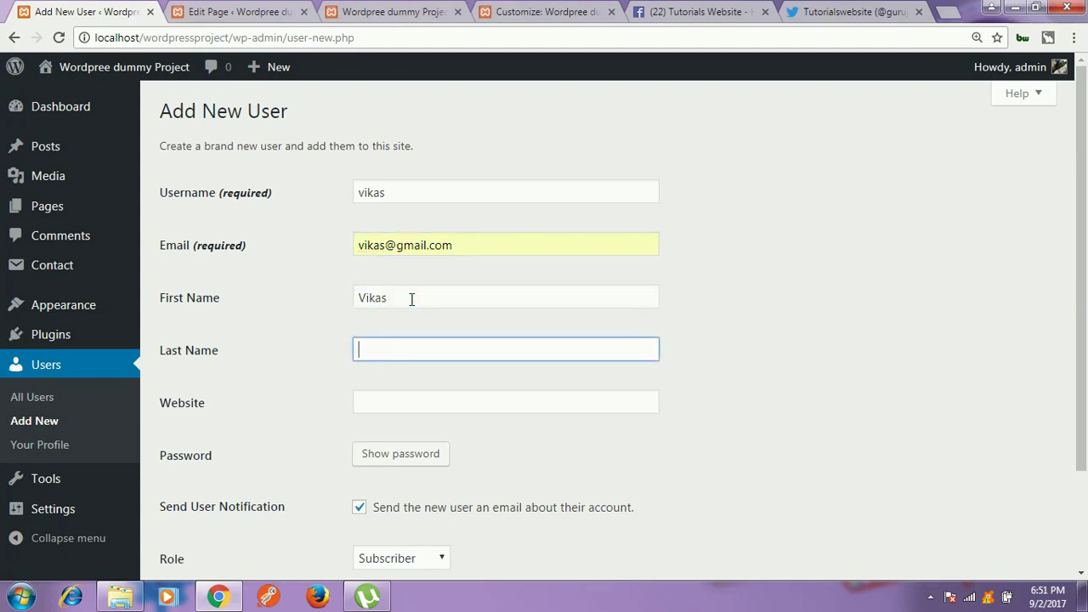
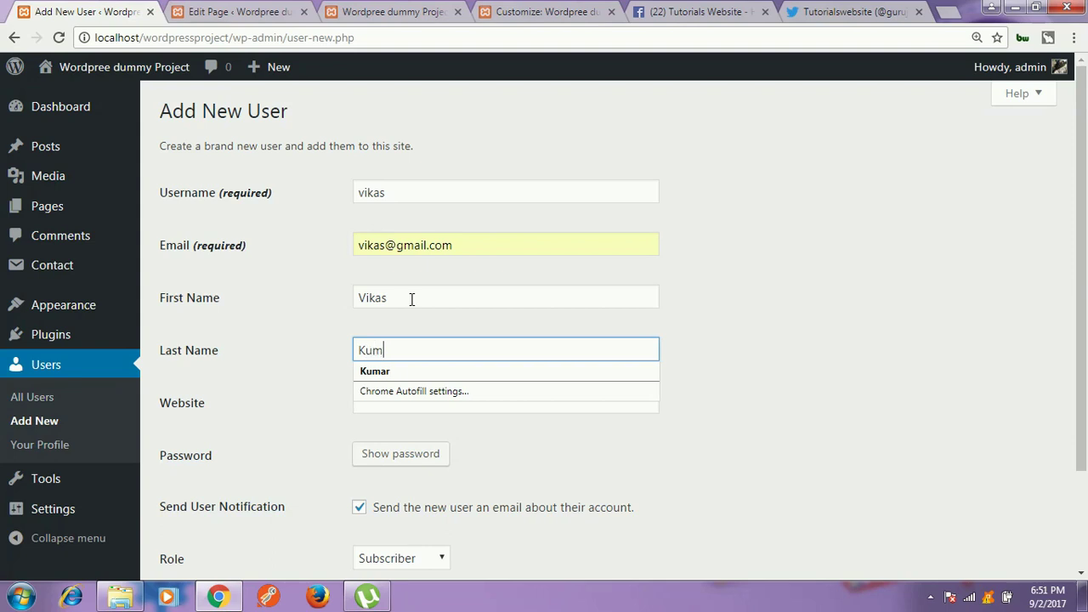
{"action": "left_click", "coordinate": [399, 372]}
{"action": "scroll", "coordinate": [646, 317], "scroll_direction": "down", "scroll_amount": 3}
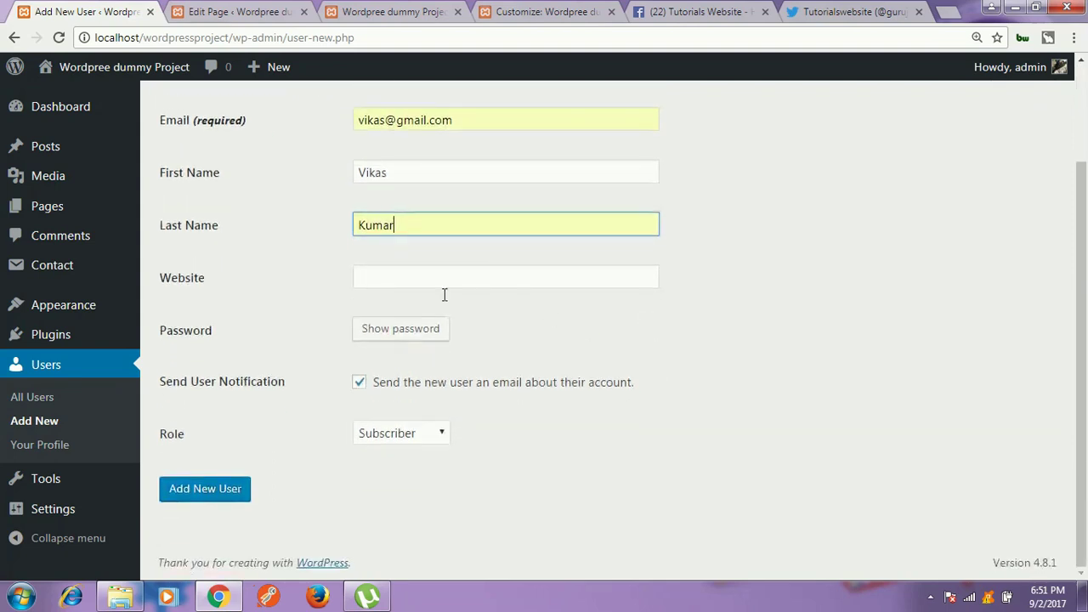
Step: Replace the generated password with a simple custom password of your own
{"action": "left_click", "coordinate": [396, 339]}
{"action": "left_click", "coordinate": [676, 384]}
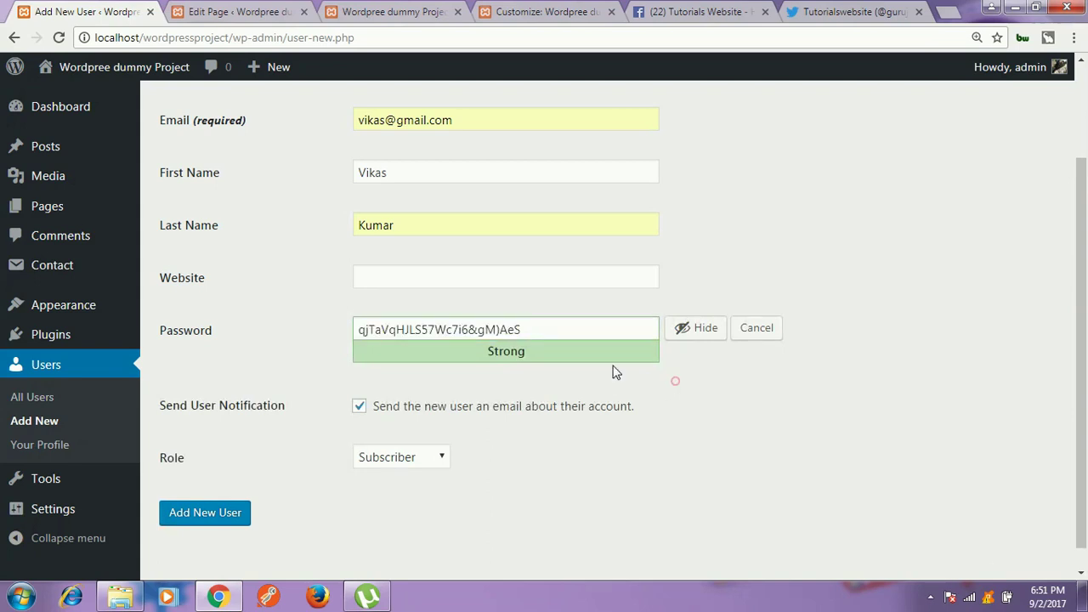
{"action": "left_click_drag", "start_coordinate": [538, 329], "coordinate": [331, 333]}
{"action": "left_click", "coordinate": [278, 338]}
{"action": "left_click_drag", "start_coordinate": [539, 331], "coordinate": [330, 334]}
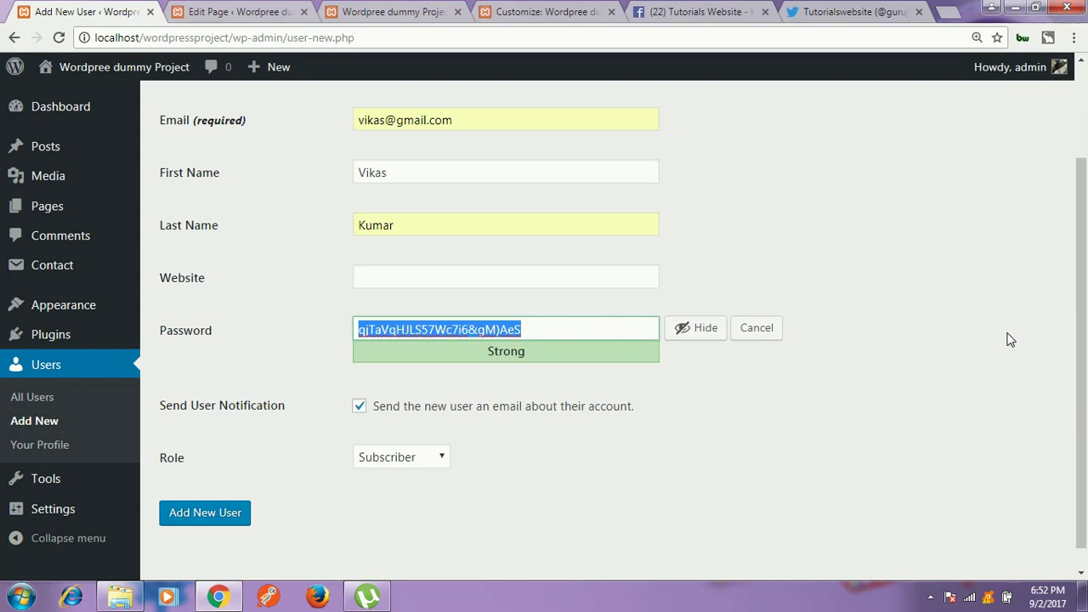
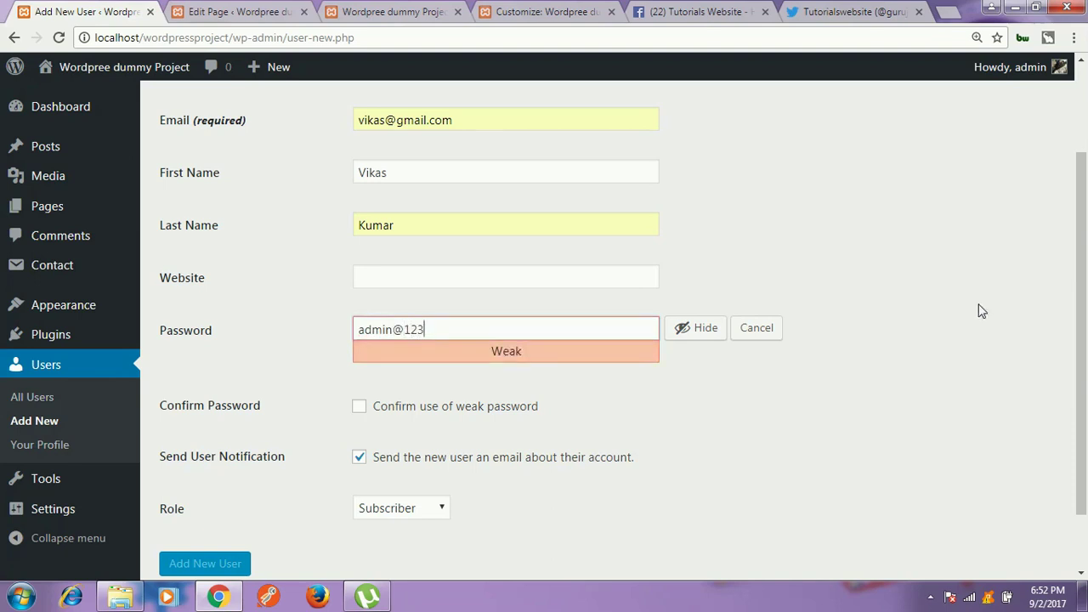
{"action": "left_click", "coordinate": [702, 327]}
{"action": "left_click", "coordinate": [702, 327]}
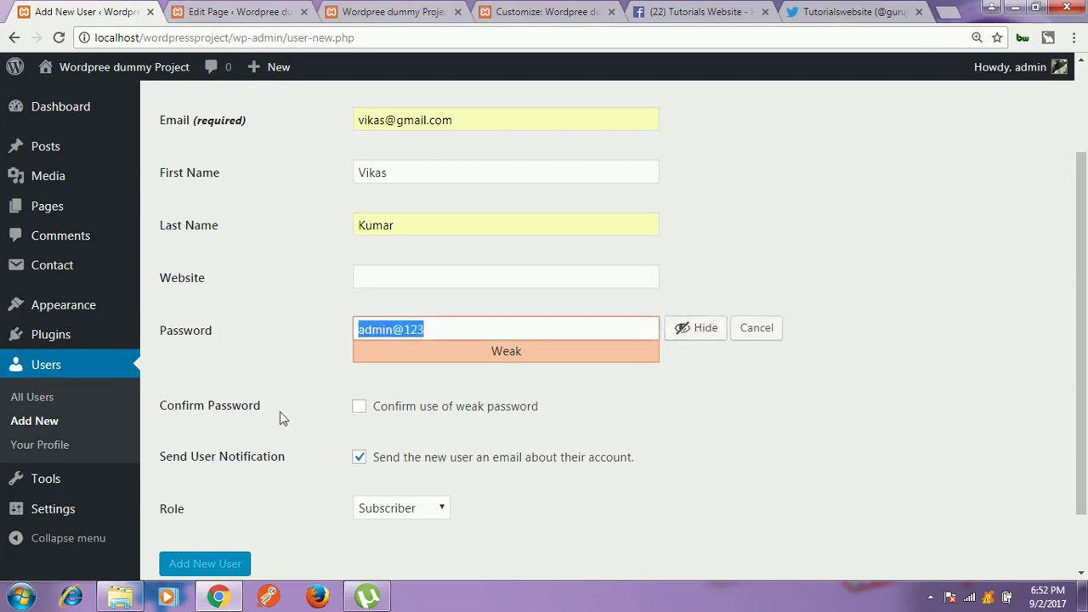
Step: Tick Confirm use of weak password, leaving the new-user e-mail notification enabled
{"action": "left_click_drag", "start_coordinate": [158, 405], "coordinate": [264, 403]}
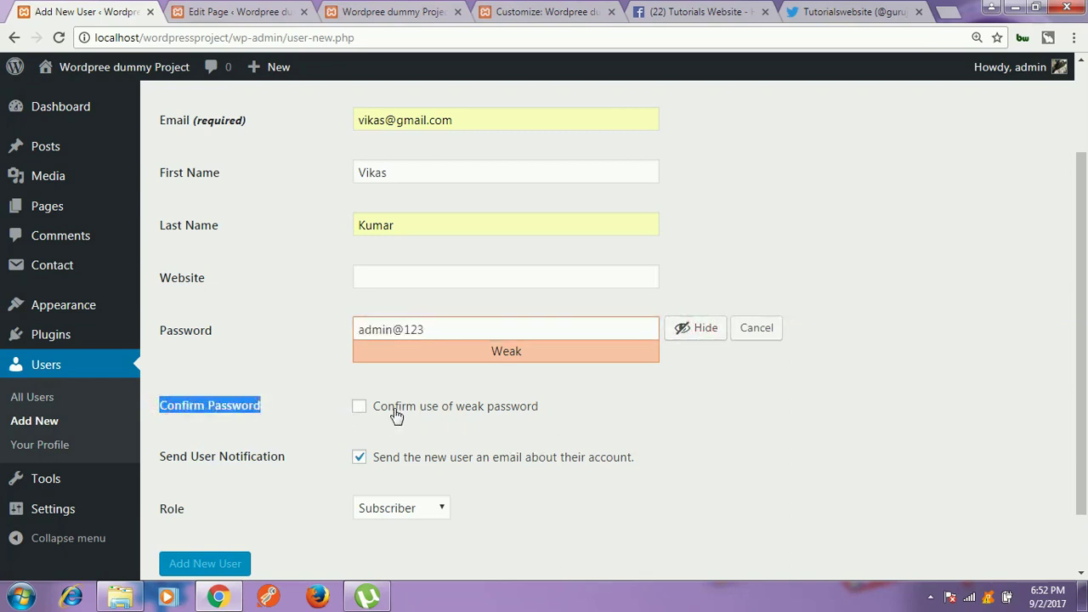
{"action": "left_click", "coordinate": [359, 408]}
{"action": "scroll", "coordinate": [510, 419], "scroll_direction": "down", "scroll_amount": 2}
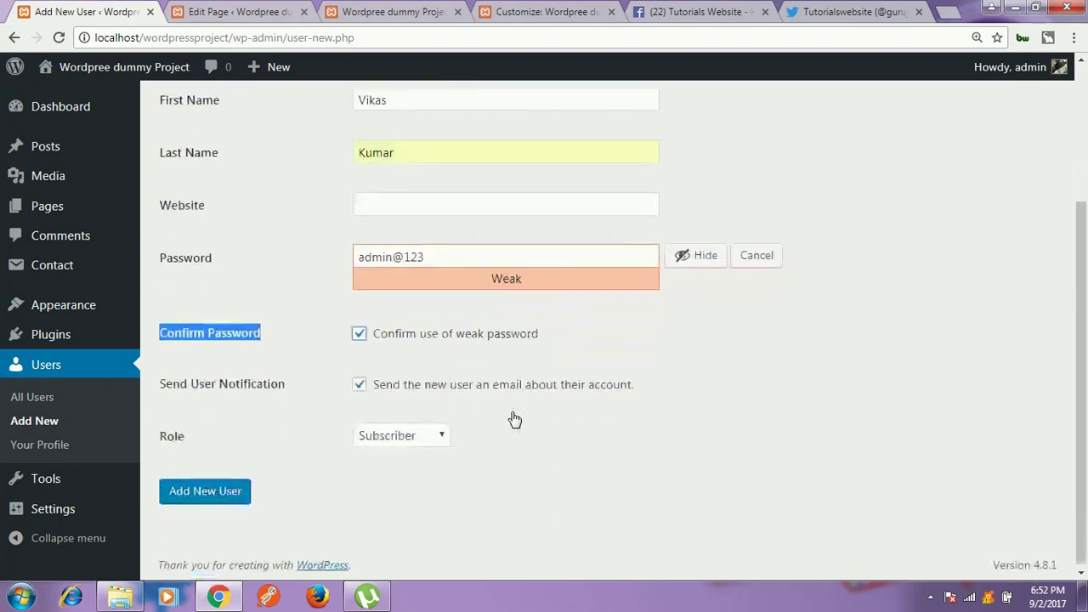
{"action": "left_click_drag", "start_coordinate": [159, 382], "coordinate": [305, 390]}
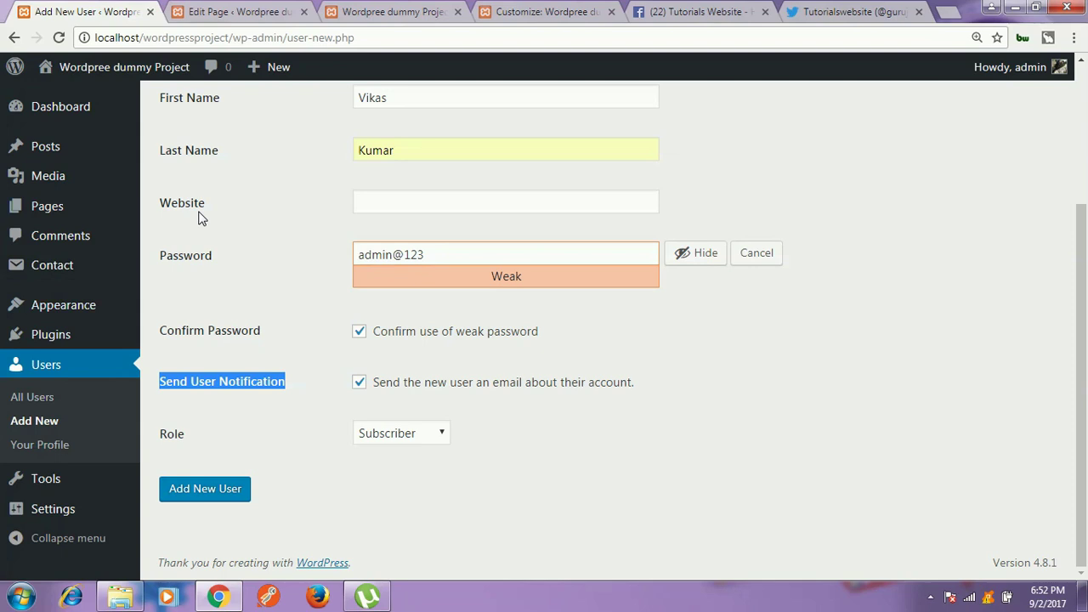
Step: Choose Administrator in the Role dropdown, then switch the new user's role to Editor
{"action": "left_click", "coordinate": [191, 435]}
{"action": "triple_click", "coordinate": [180, 435]}
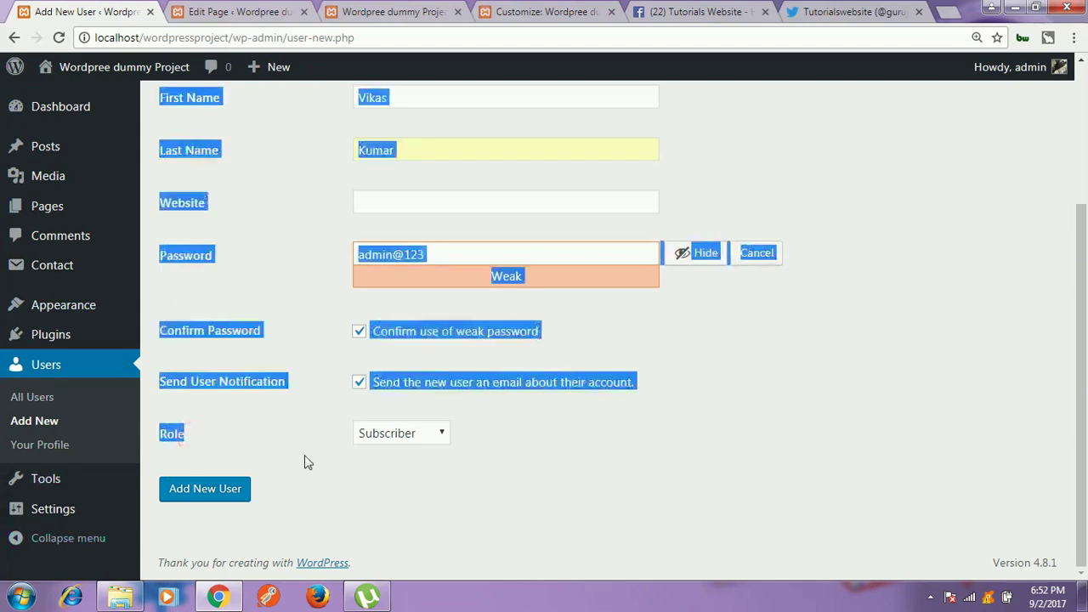
{"action": "left_click", "coordinate": [323, 465]}
{"action": "left_click", "coordinate": [431, 434]}
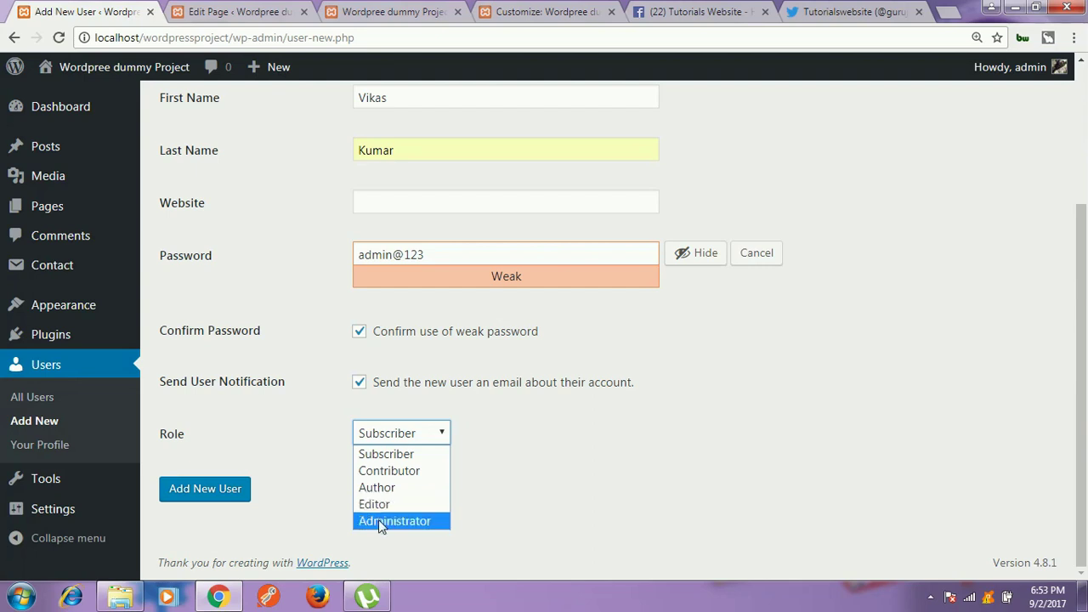
{"action": "left_click", "coordinate": [378, 520]}
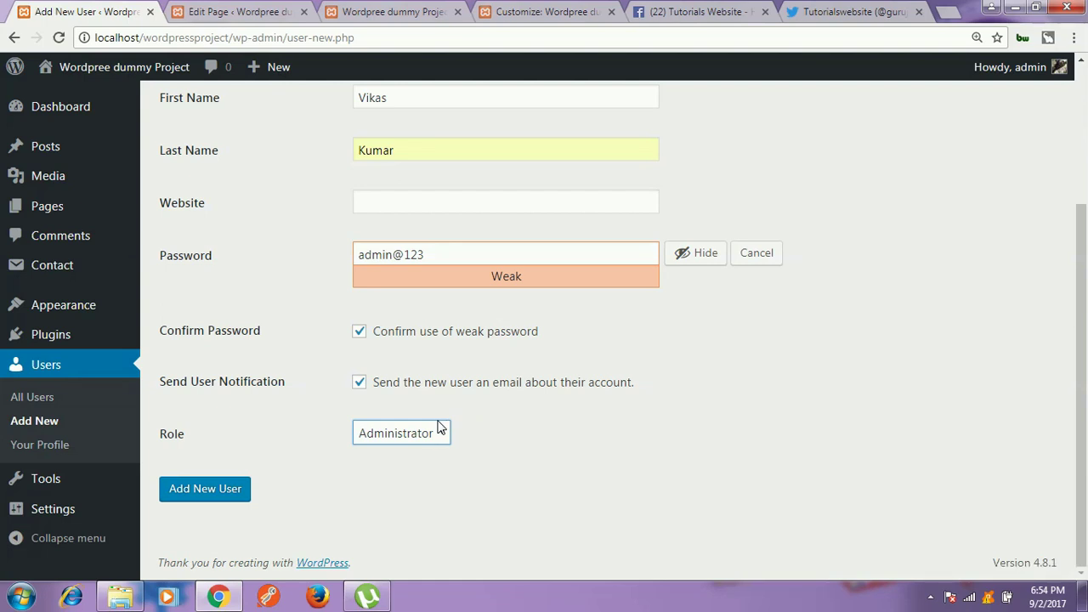
{"action": "left_click", "coordinate": [440, 426]}
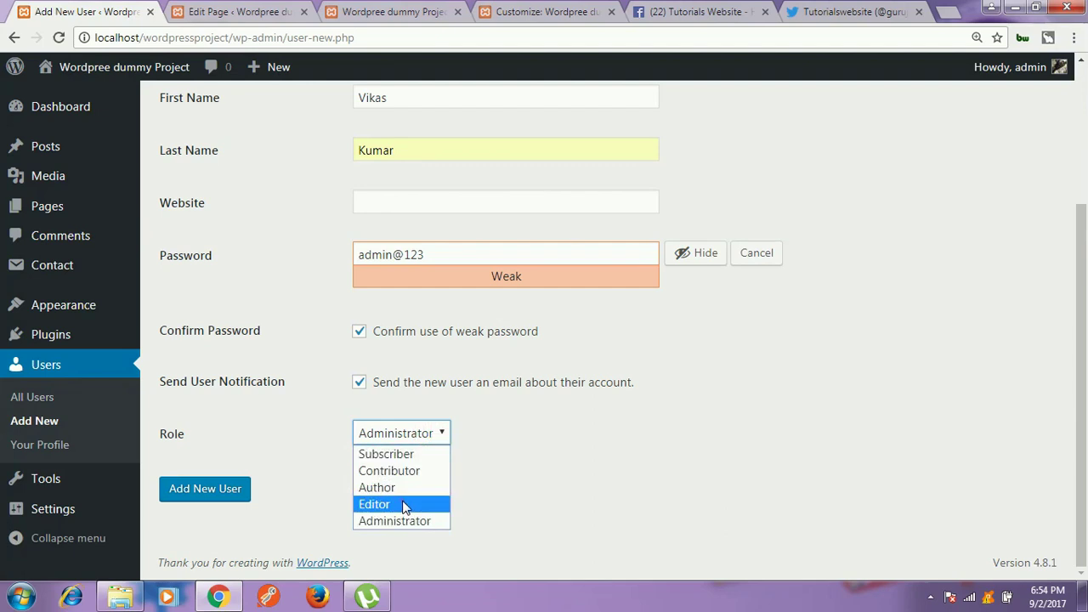
{"action": "left_click", "coordinate": [405, 505]}
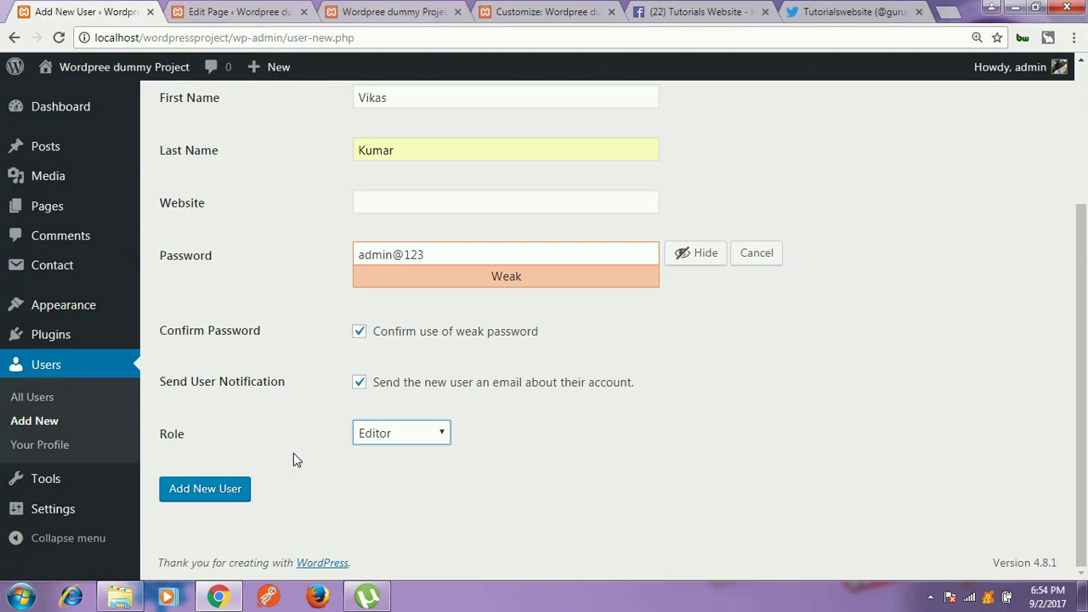
{"action": "left_click", "coordinate": [208, 501]}
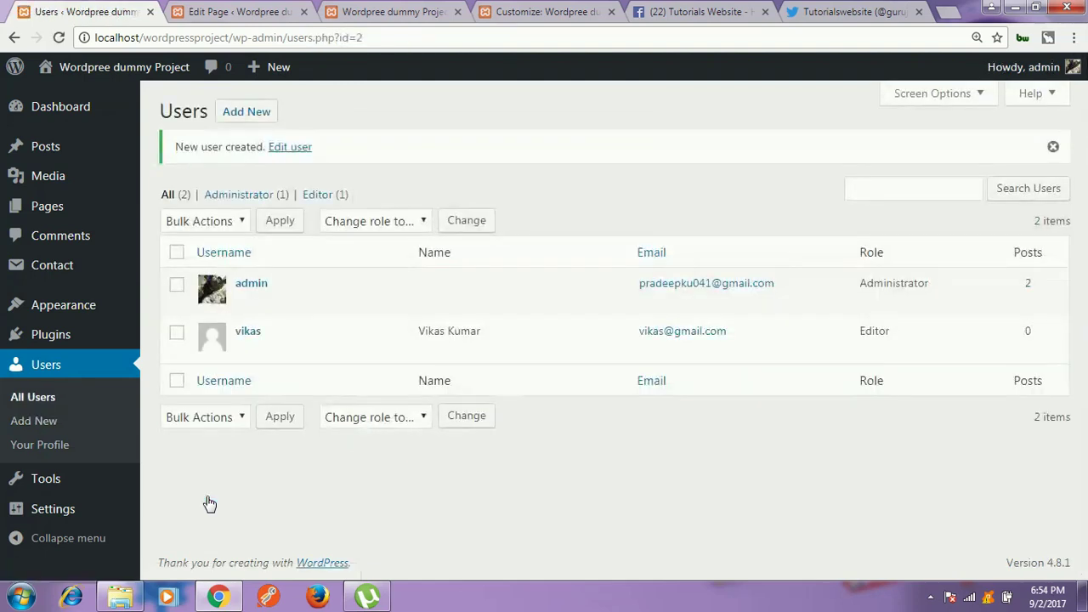
{"action": "mouse_move", "coordinate": [243, 345]}
{"action": "left_click_drag", "start_coordinate": [855, 342], "coordinate": [925, 335]}
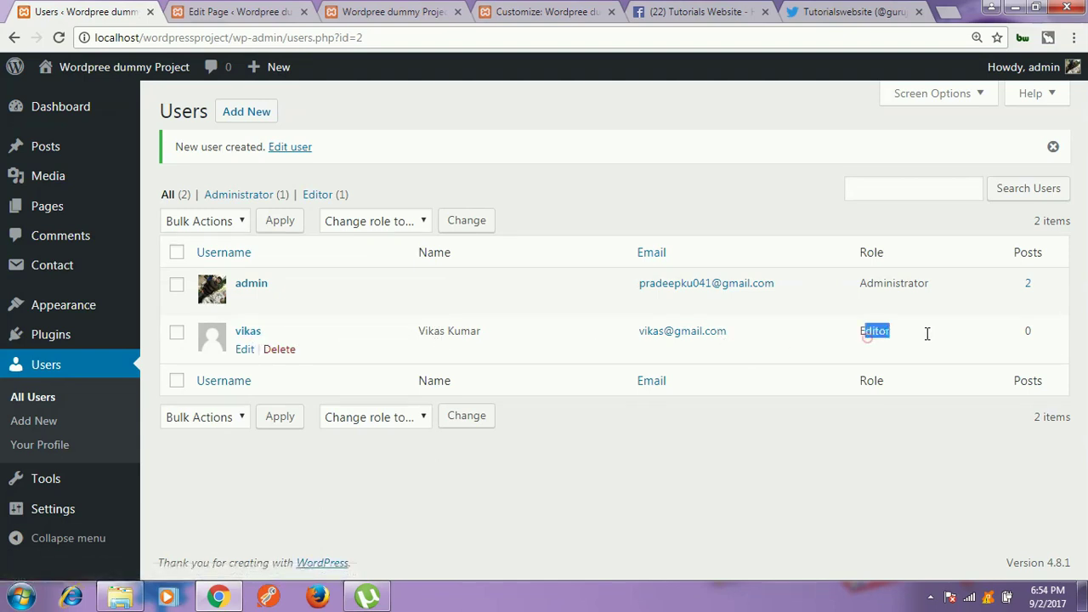
{"action": "left_click", "coordinate": [928, 338]}
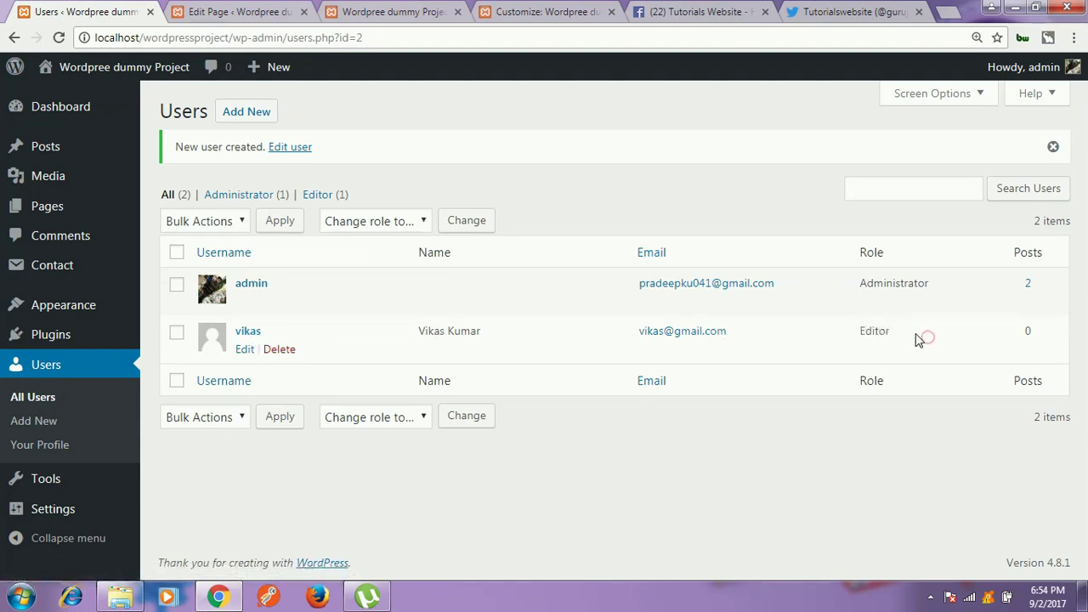
{"action": "mouse_move", "coordinate": [1056, 330]}
{"action": "left_mouse_down"}
{"action": "mouse_move", "coordinate": [999, 331]}
{"action": "mouse_move", "coordinate": [1046, 337]}
{"action": "left_mouse_up"}
{"action": "left_click", "coordinate": [1045, 335]}
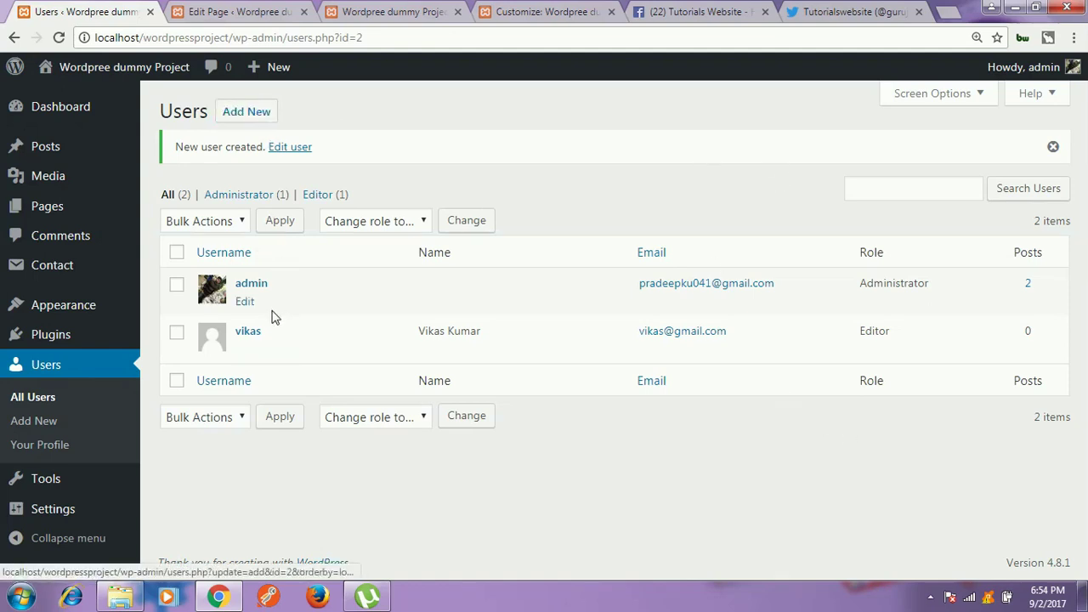
Step: Open the new user's Edit User page and examine the unchangeable username
{"action": "left_click", "coordinate": [245, 351]}
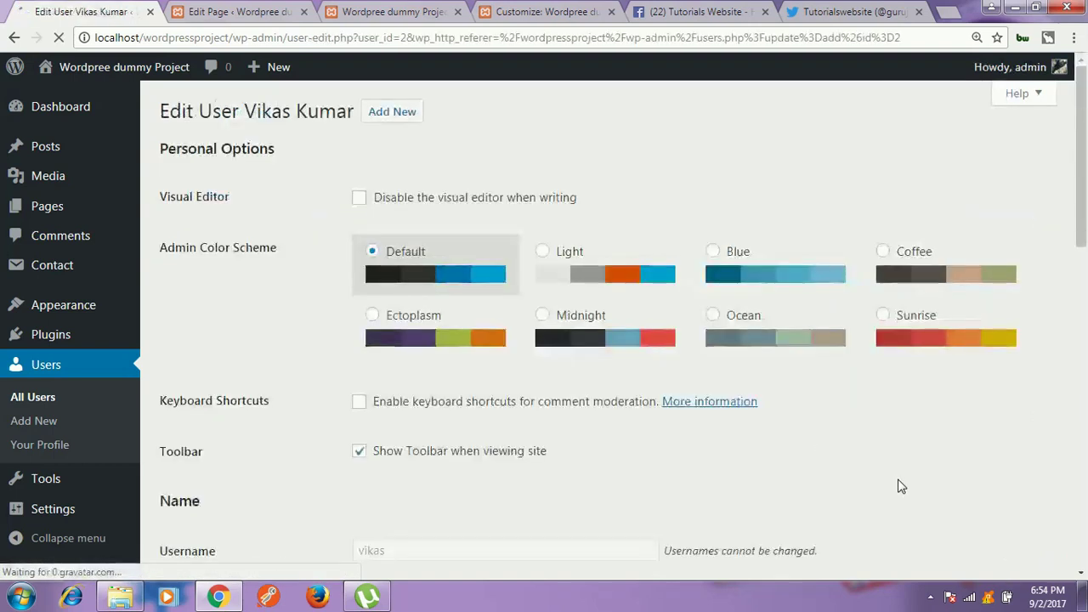
{"action": "scroll", "coordinate": [493, 236], "scroll_direction": "down", "scroll_amount": 1}
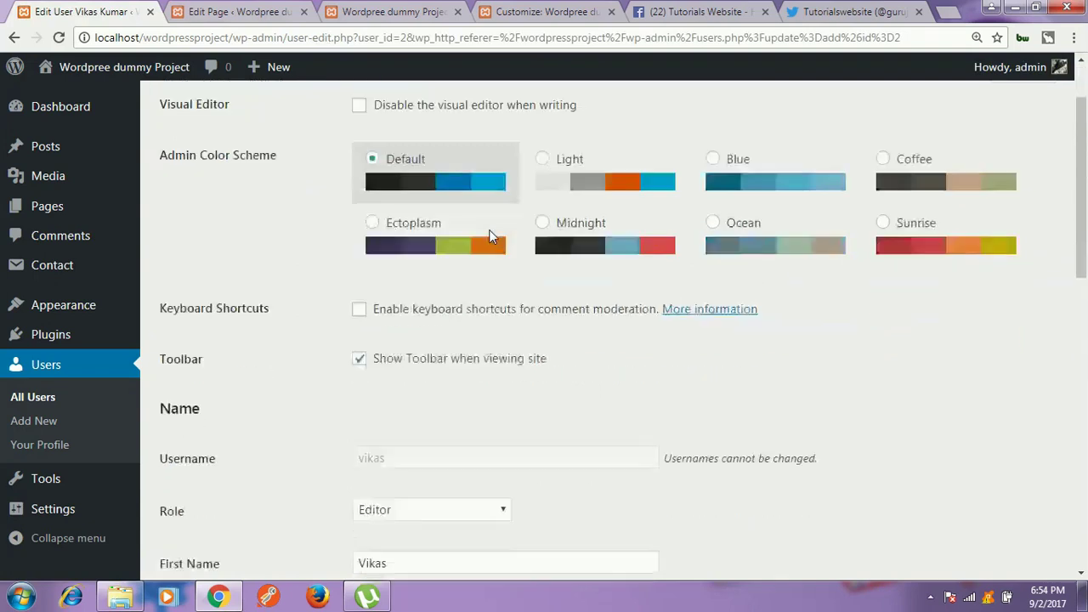
{"action": "scroll", "coordinate": [491, 236], "scroll_direction": "down", "scroll_amount": 1}
{"action": "scroll", "coordinate": [553, 328], "scroll_direction": "down", "scroll_amount": 2}
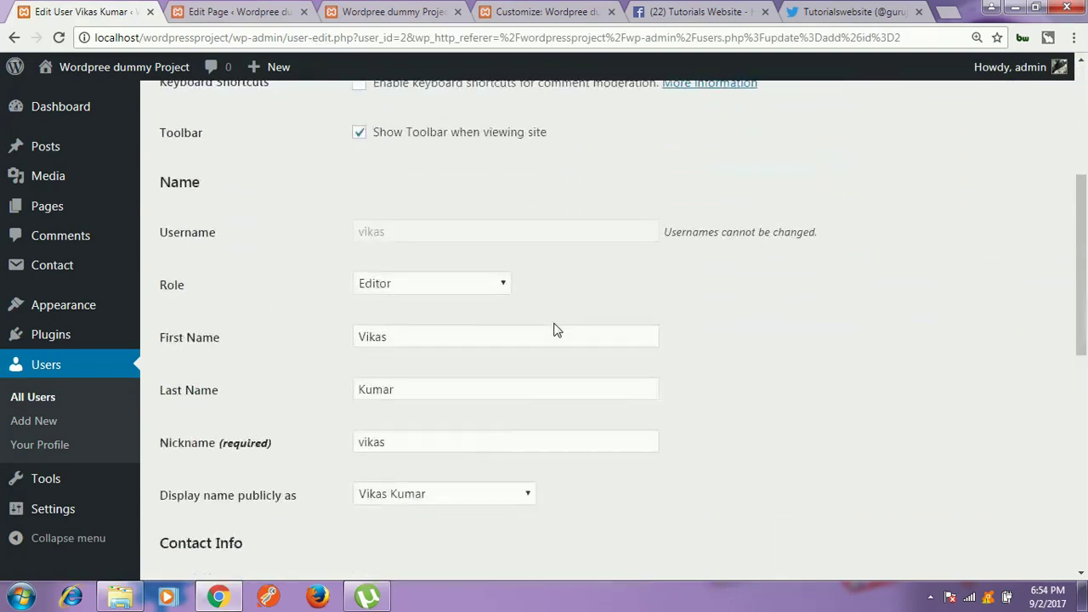
{"action": "left_click_drag", "start_coordinate": [375, 233], "coordinate": [389, 232]}
{"action": "left_click_drag", "start_coordinate": [372, 234], "coordinate": [387, 232]}
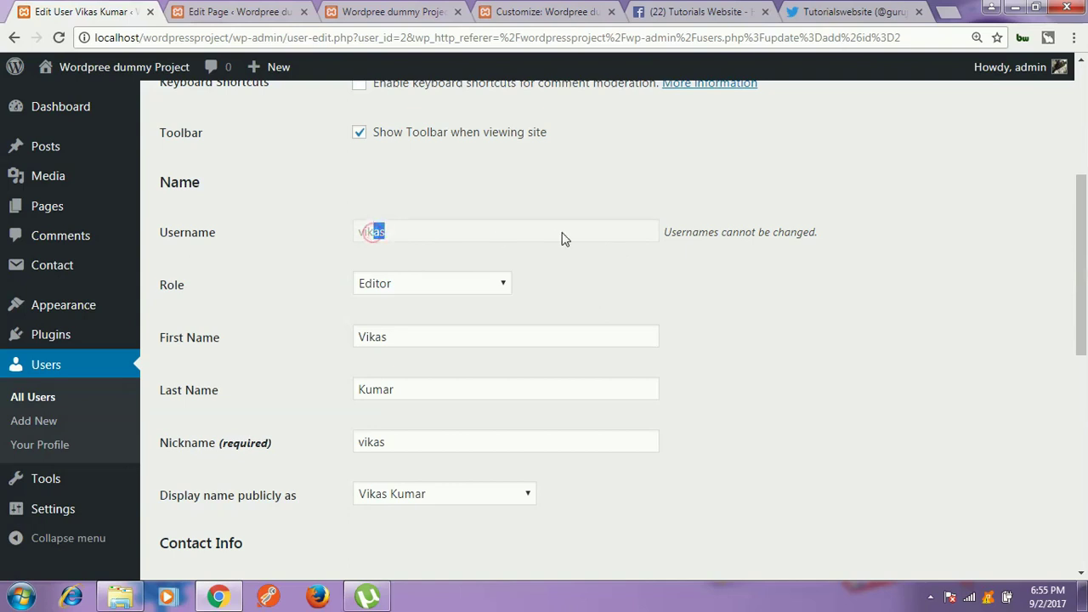
{"action": "scroll", "coordinate": [736, 312], "scroll_direction": "down", "scroll_amount": 2}
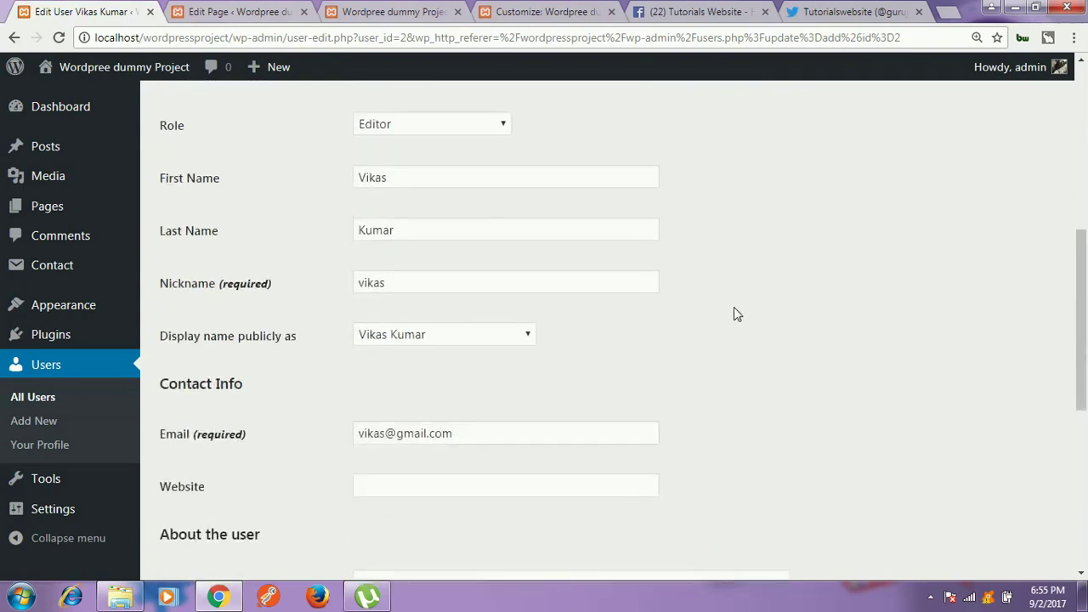
{"action": "scroll", "coordinate": [736, 314], "scroll_direction": "up", "scroll_amount": 1}
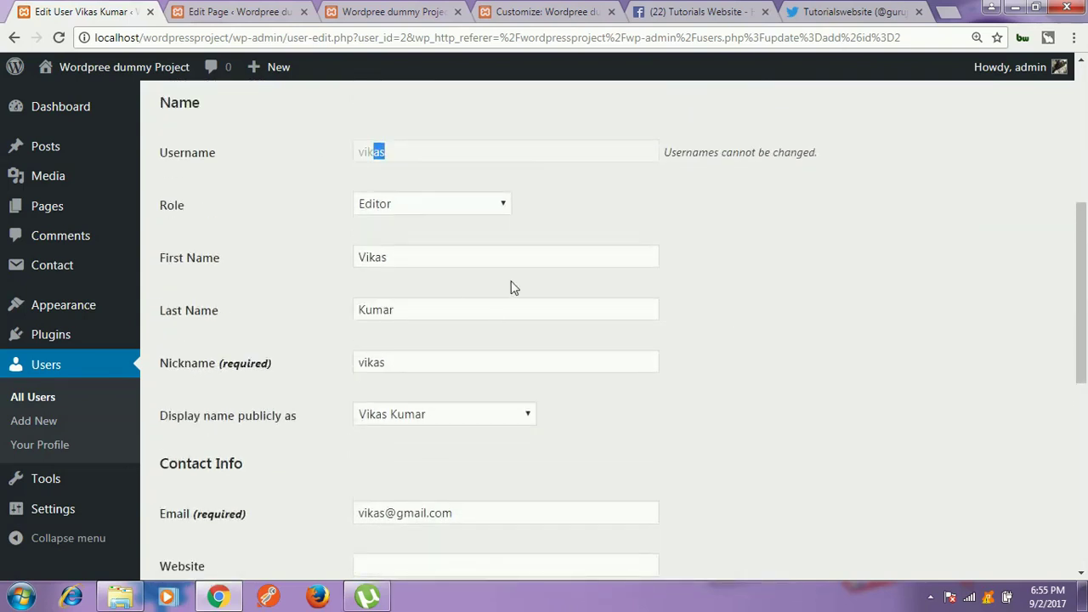
Step: Scroll through the contact info, Biographical Info and account management sections
{"action": "scroll", "coordinate": [881, 274], "scroll_direction": "down", "scroll_amount": 2}
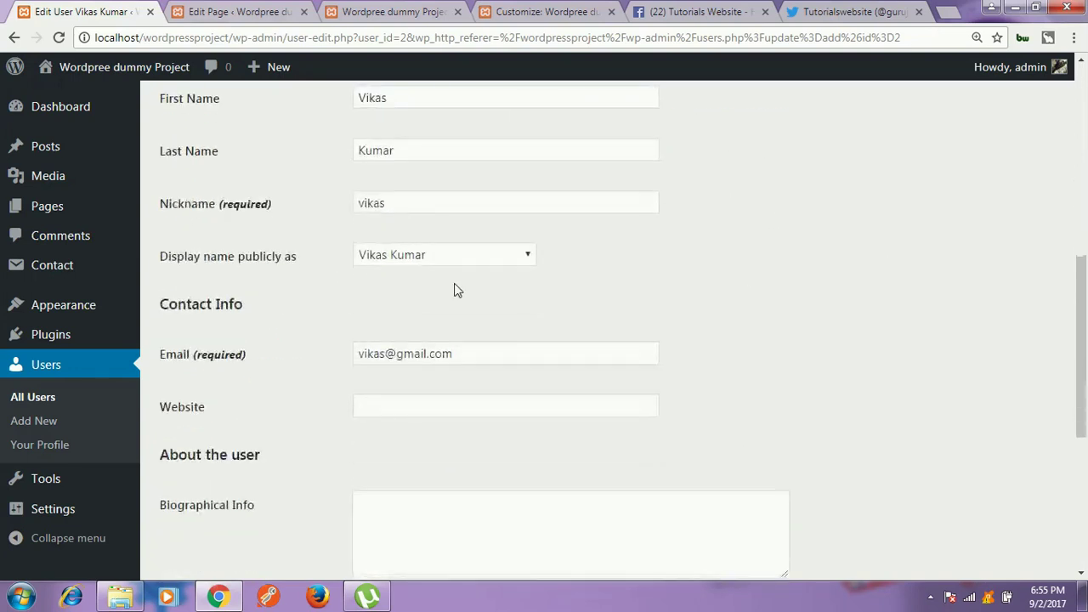
{"action": "scroll", "coordinate": [569, 348], "scroll_direction": "down", "scroll_amount": 3}
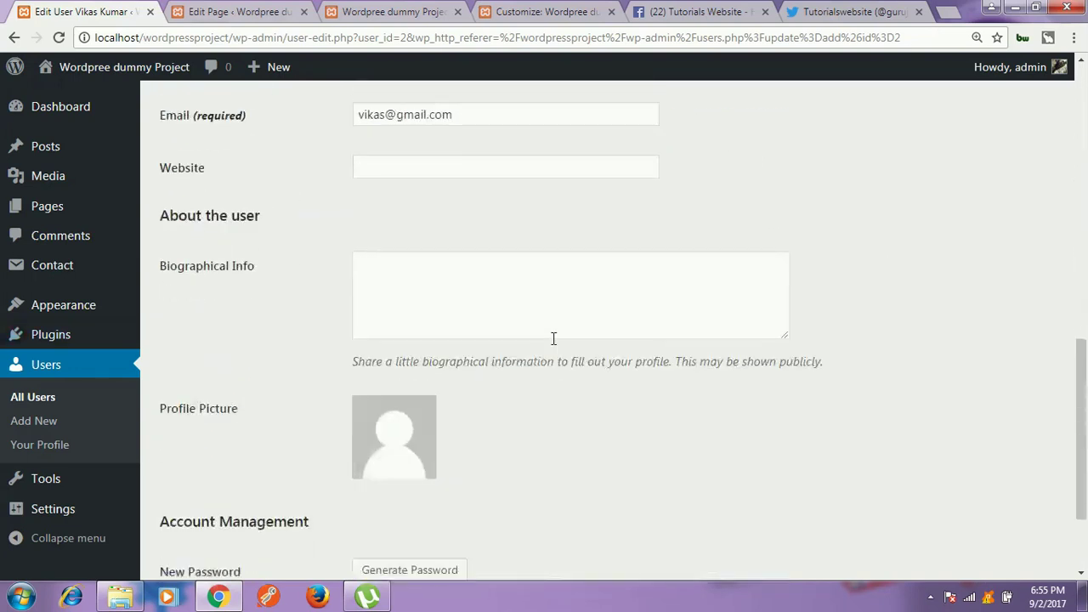
{"action": "left_click", "coordinate": [502, 304]}
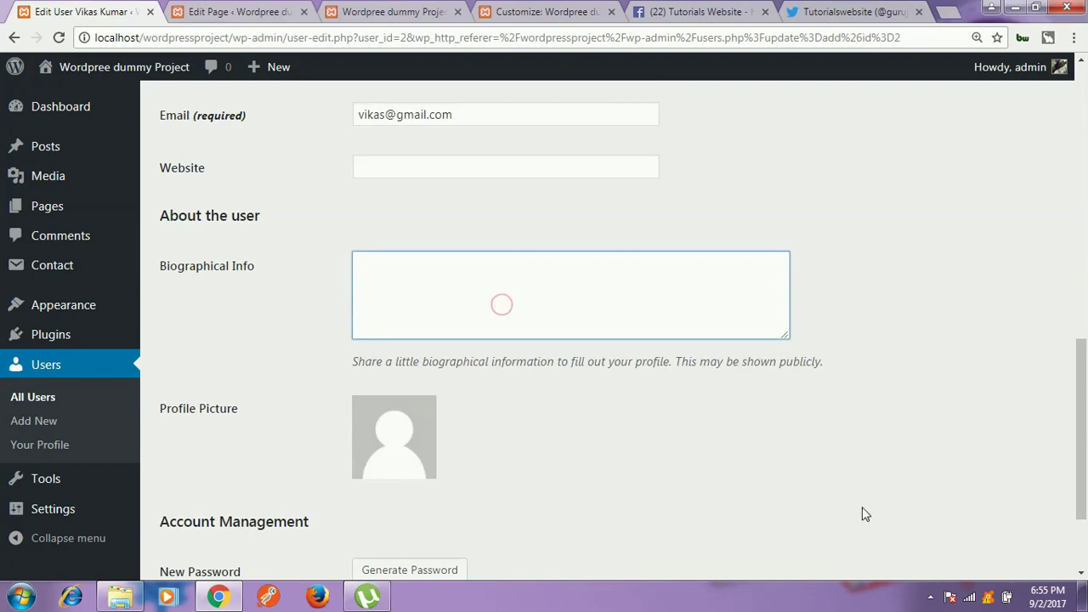
{"action": "scroll", "coordinate": [908, 267], "scroll_direction": "down", "scroll_amount": 1}
{"action": "scroll", "coordinate": [908, 267], "scroll_direction": "down", "scroll_amount": 2}
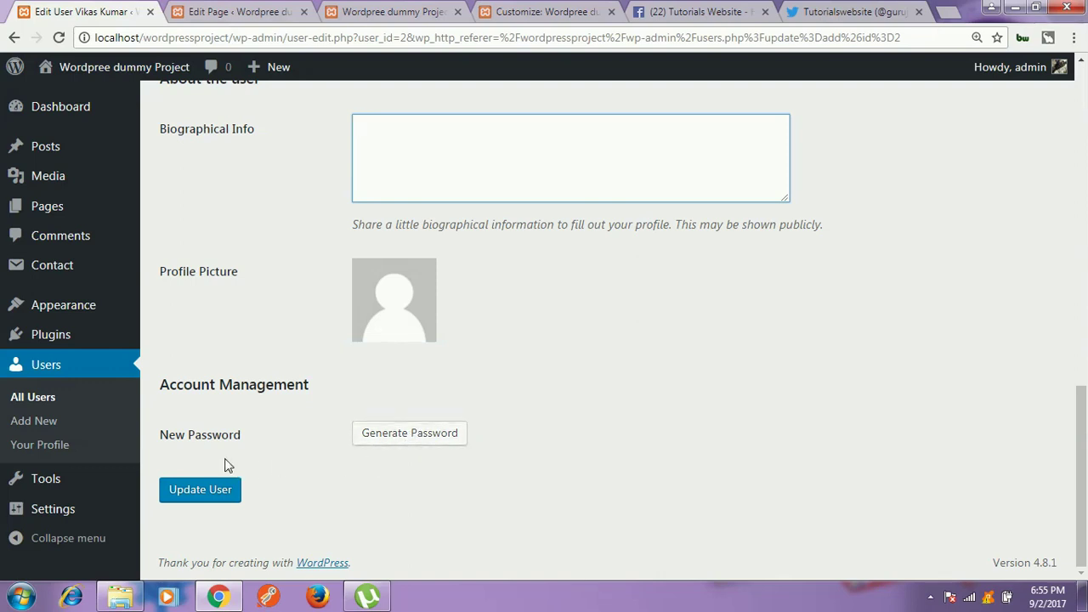
{"action": "scroll", "coordinate": [992, 204], "scroll_direction": "up", "scroll_amount": 10}
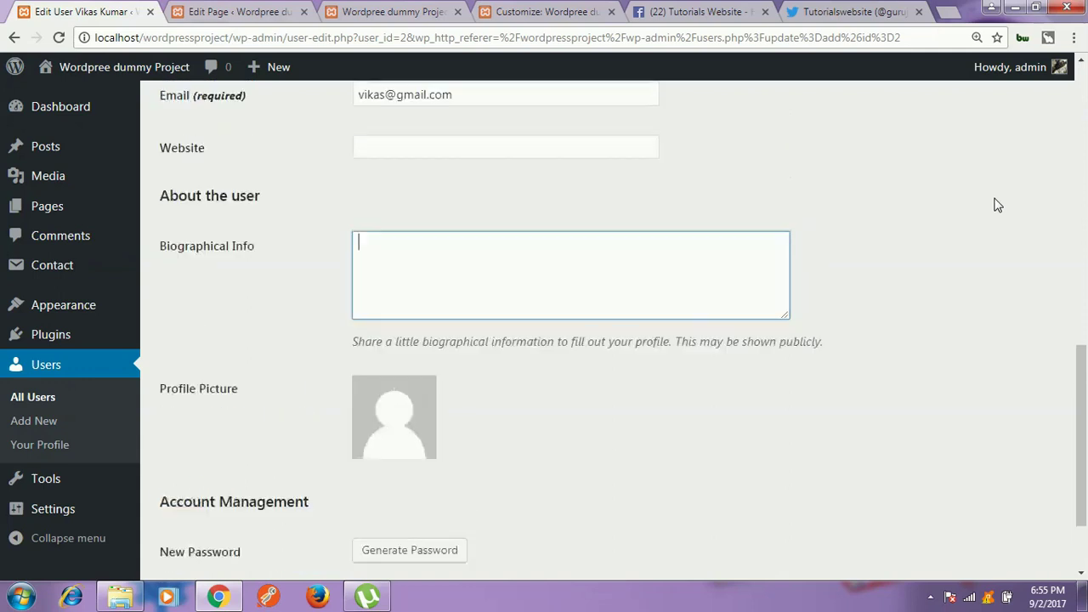
{"action": "scroll", "coordinate": [1062, 120], "scroll_direction": "up", "scroll_amount": 3}
Step: Log out of admin and sign in with the new Editor user's username and password
{"action": "mouse_move", "coordinate": [1059, 67]}
{"action": "left_click", "coordinate": [958, 155]}
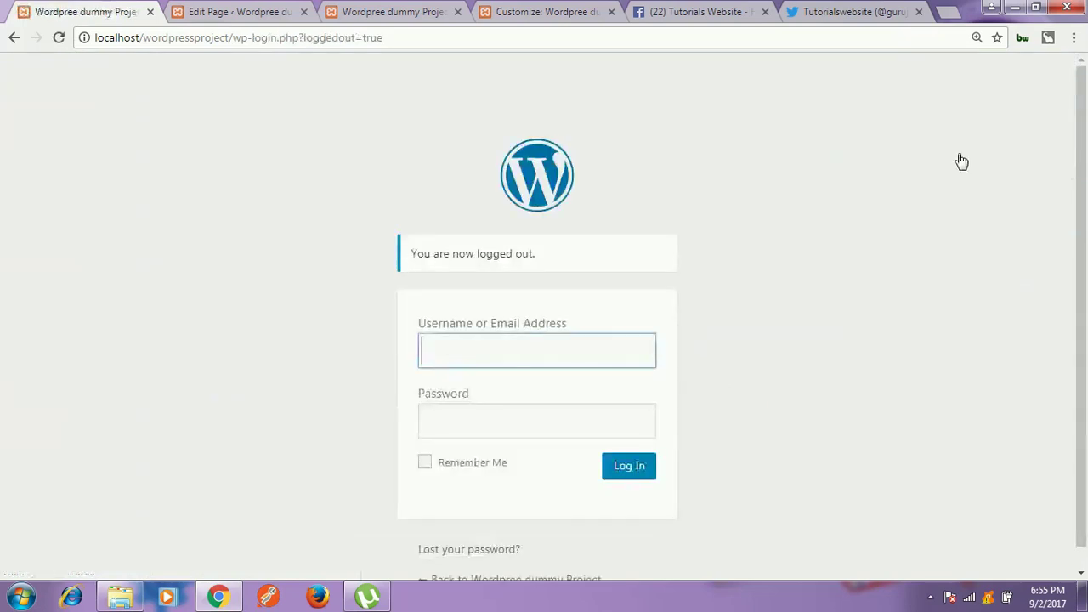
{"action": "type", "text": "vikas"}
{"action": "key", "text": "Tab"}
{"action": "type", "text": "•"}
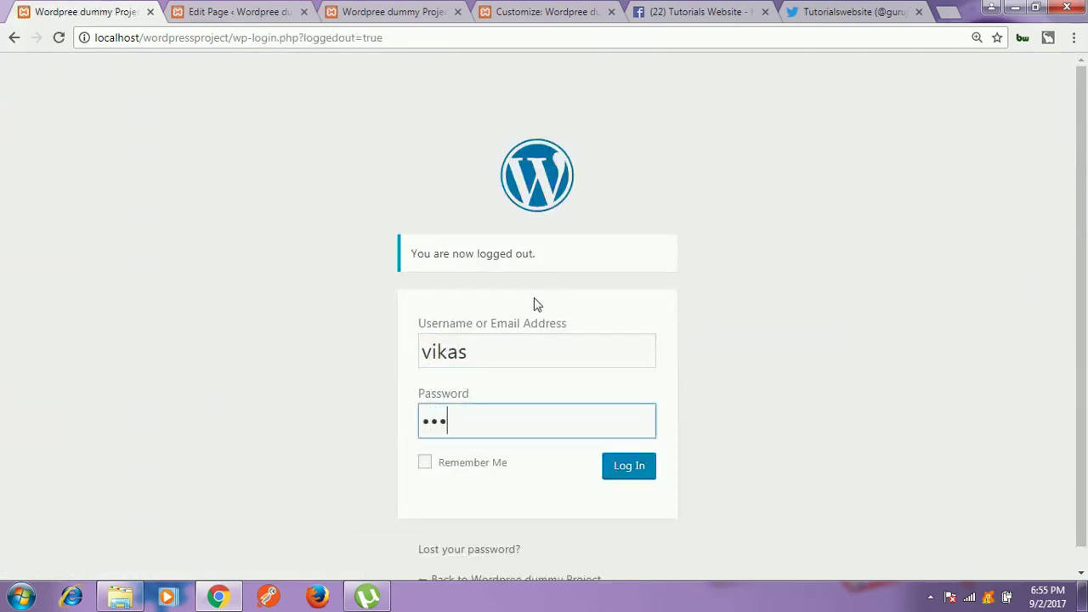
{"action": "type", "text": "•••••••"}
{"action": "key", "text": "Return"}
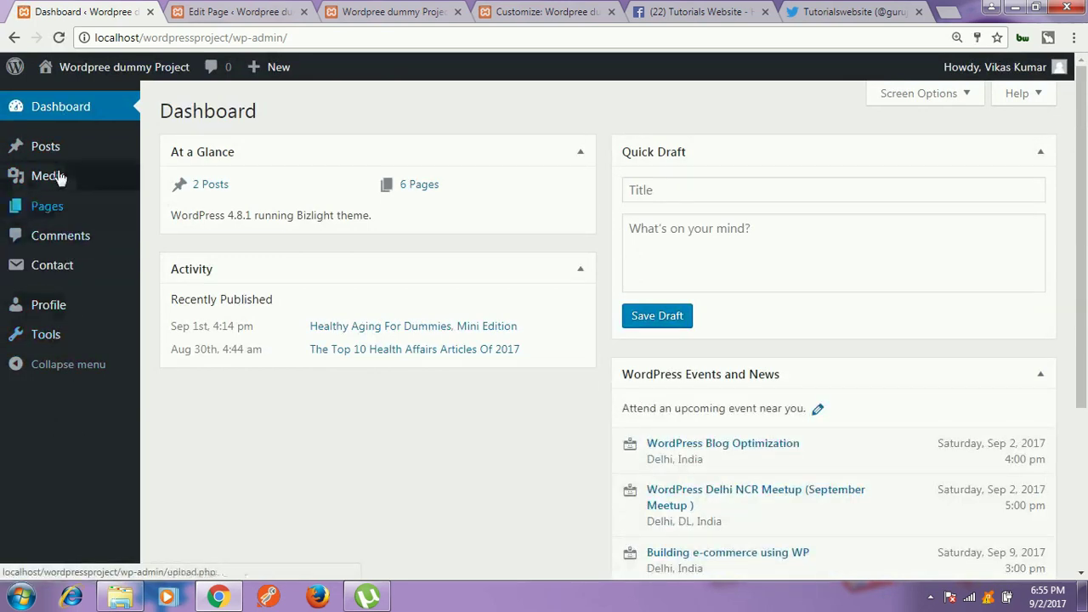
Step: Open the Editor's own Profile page and scroll through its settings
{"action": "mouse_move", "coordinate": [62, 209]}
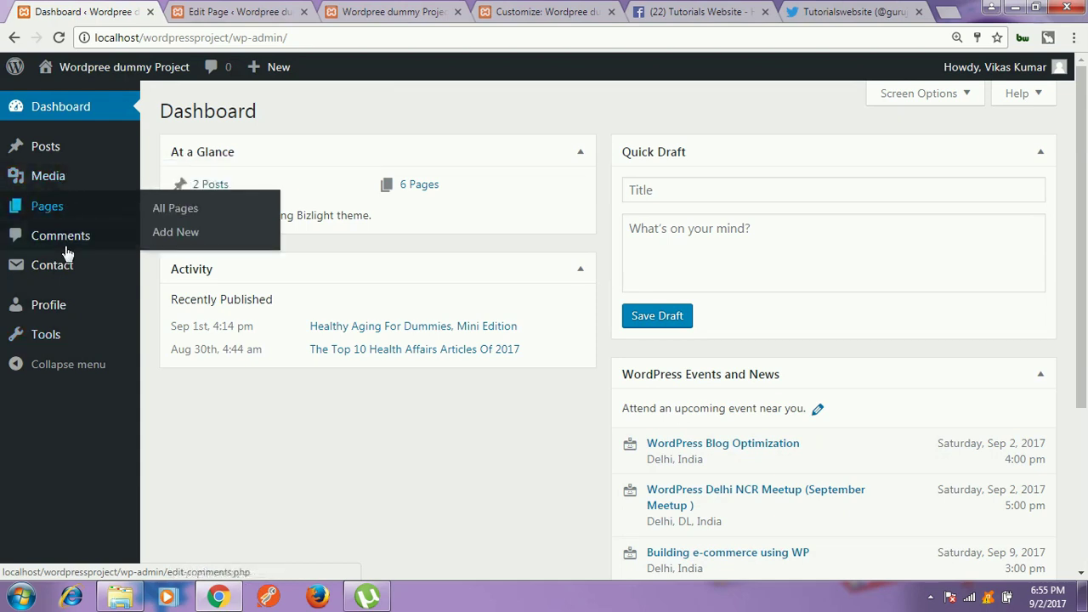
{"action": "mouse_move", "coordinate": [68, 262]}
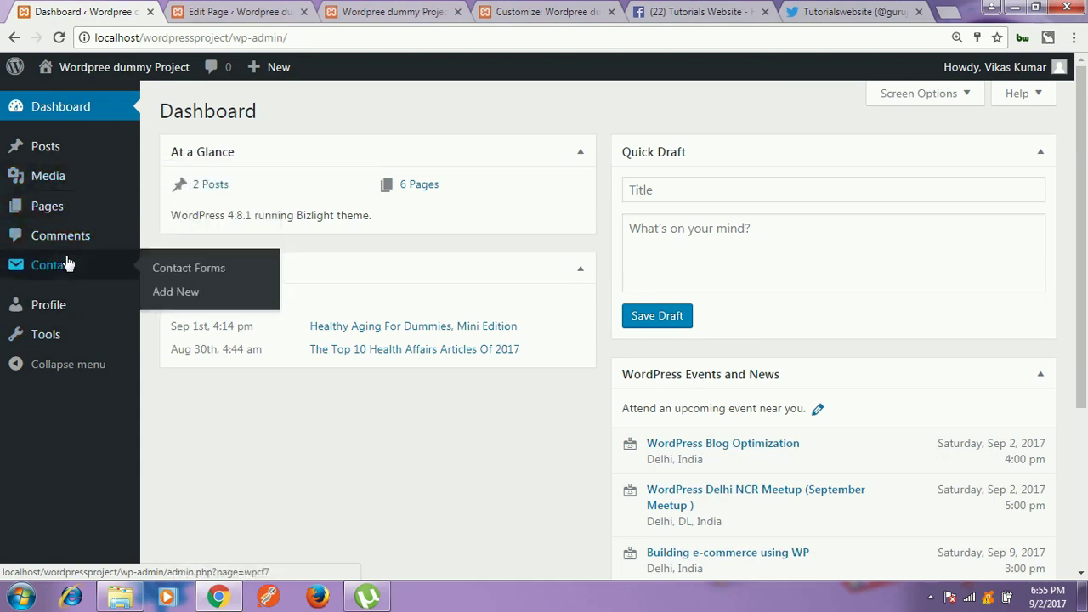
{"action": "left_click", "coordinate": [56, 308]}
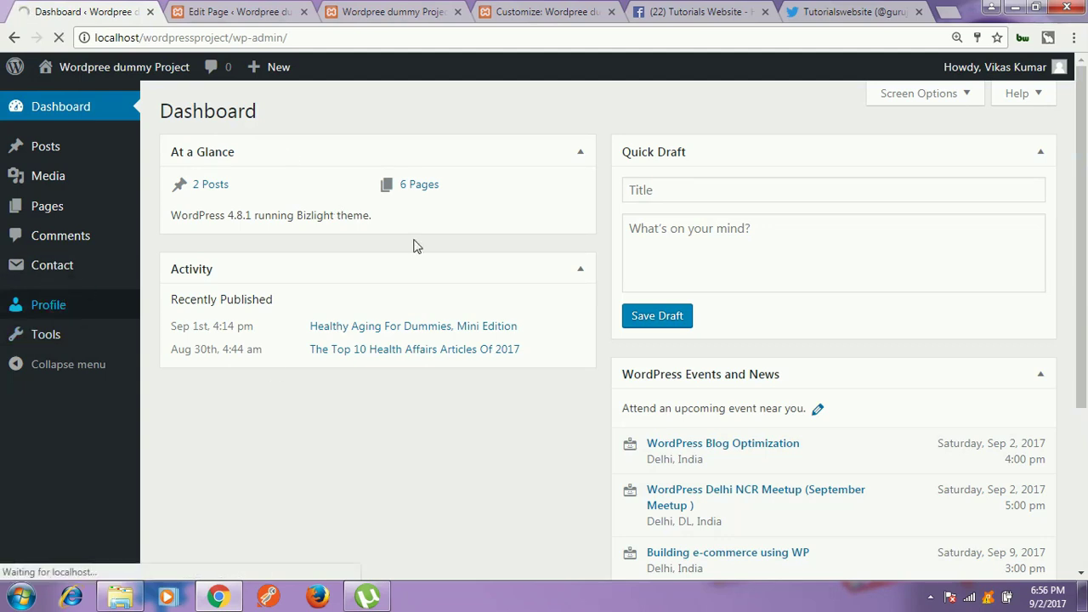
{"action": "scroll", "coordinate": [520, 353], "scroll_direction": "down", "scroll_amount": 1}
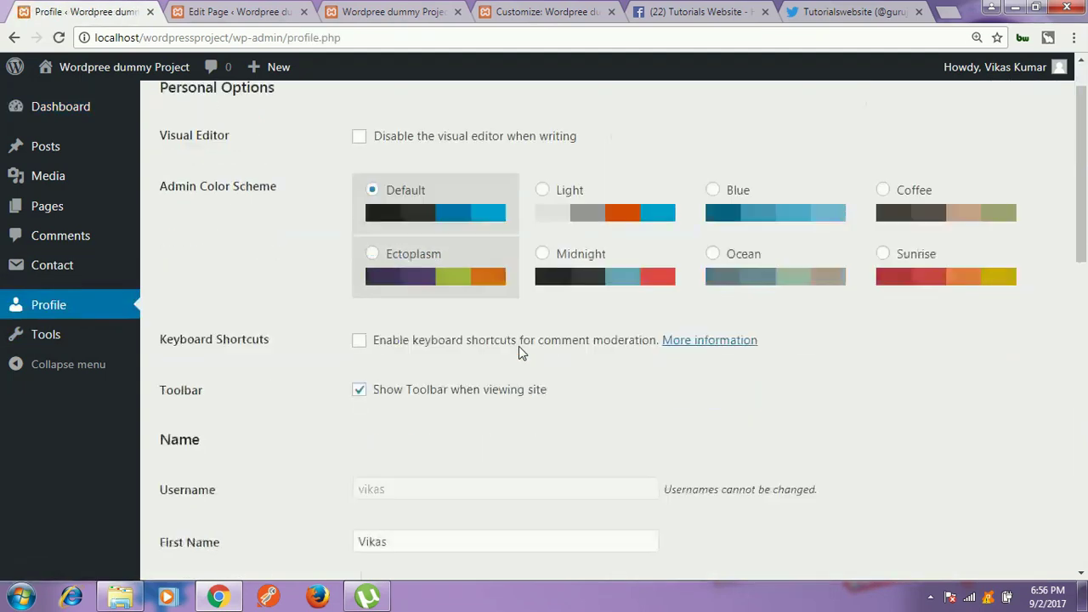
{"action": "scroll", "coordinate": [520, 347], "scroll_direction": "down", "scroll_amount": 10}
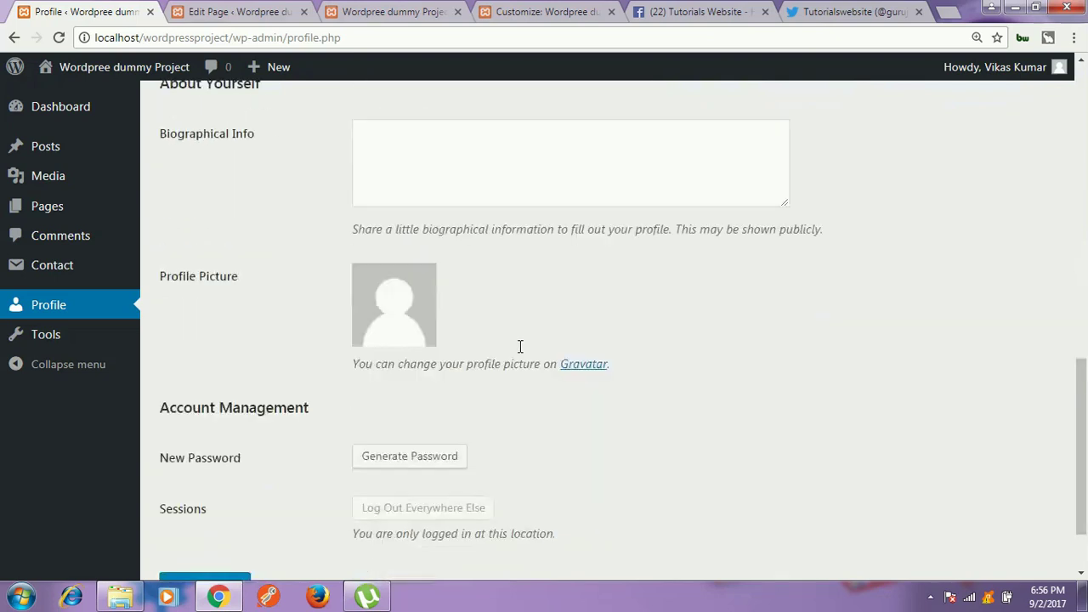
{"action": "scroll", "coordinate": [519, 348], "scroll_direction": "down", "scroll_amount": 2}
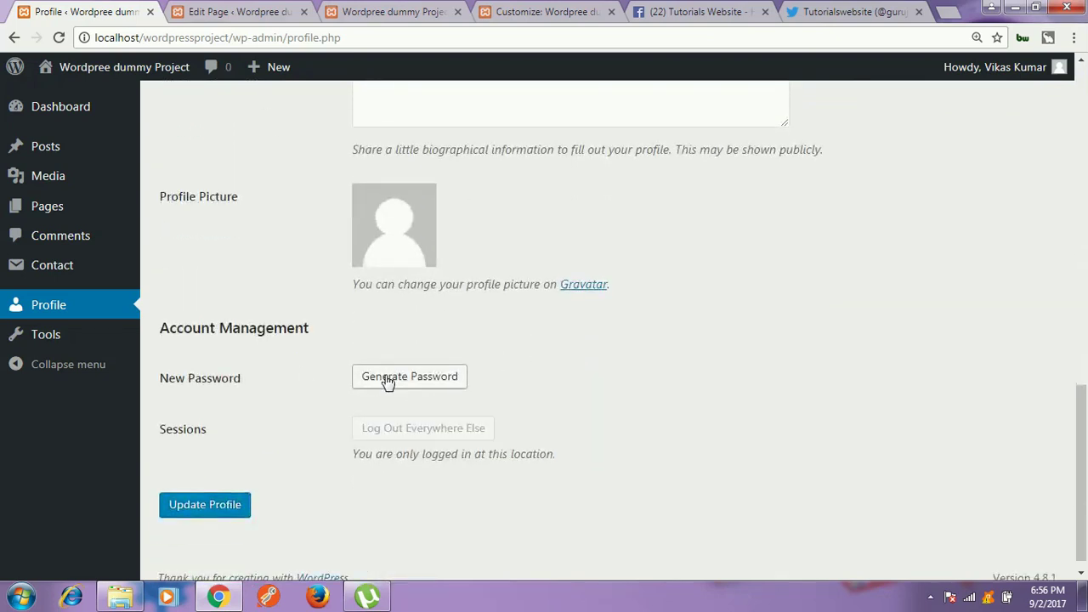
{"action": "scroll", "coordinate": [401, 381], "scroll_direction": "up", "scroll_amount": 4}
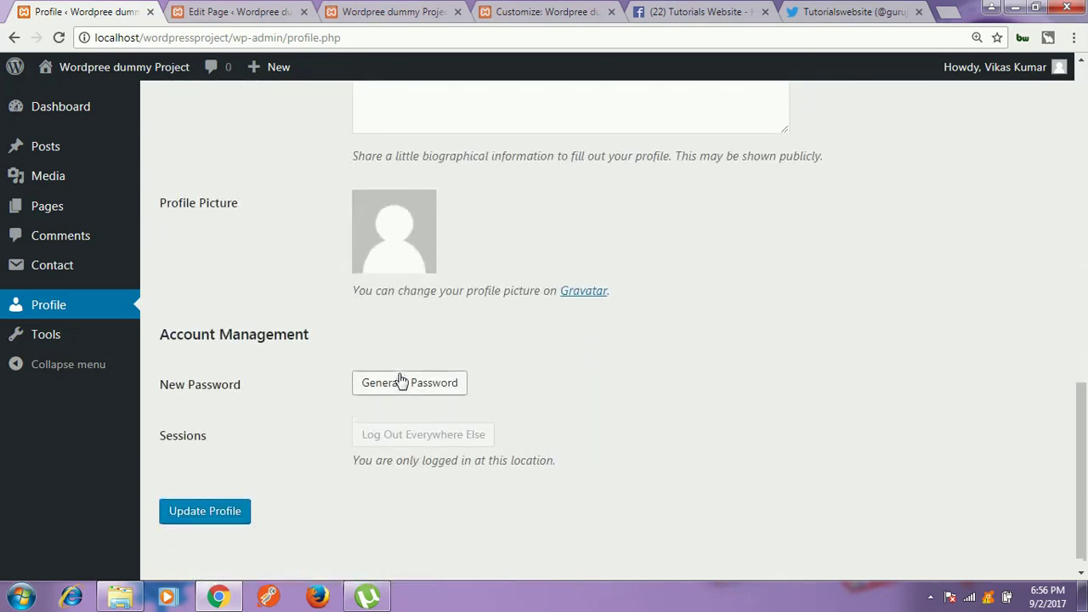
Step: Inspect the Biographical Info box and the username's cannot-be-changed note
{"action": "left_click", "coordinate": [397, 372]}
{"action": "scroll", "coordinate": [414, 284], "scroll_direction": "up", "scroll_amount": 5}
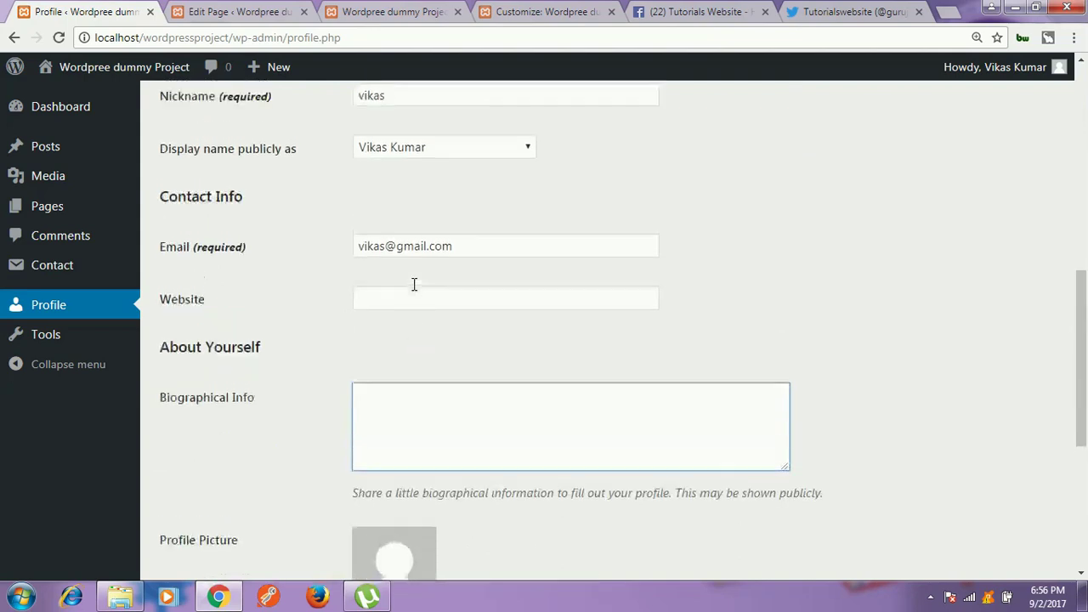
{"action": "left_click_drag", "start_coordinate": [268, 302], "coordinate": [189, 312]}
{"action": "left_click", "coordinate": [701, 311]}
{"action": "left_click", "coordinate": [483, 311]}
{"action": "scroll", "coordinate": [483, 315], "scroll_direction": "up", "scroll_amount": 1}
{"action": "scroll", "coordinate": [483, 314], "scroll_direction": "up", "scroll_amount": 3}
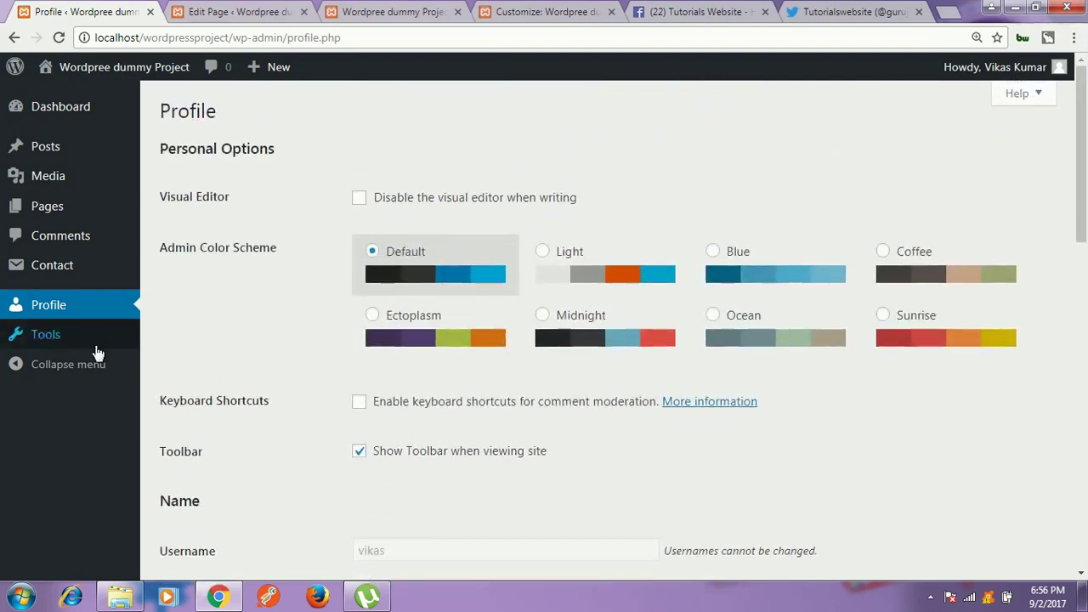
Step: As the Editor, list all posts and open The Top 10 Health Affairs Articles Of 2017 for editing
{"action": "mouse_move", "coordinate": [54, 153]}
{"action": "left_click", "coordinate": [182, 158]}
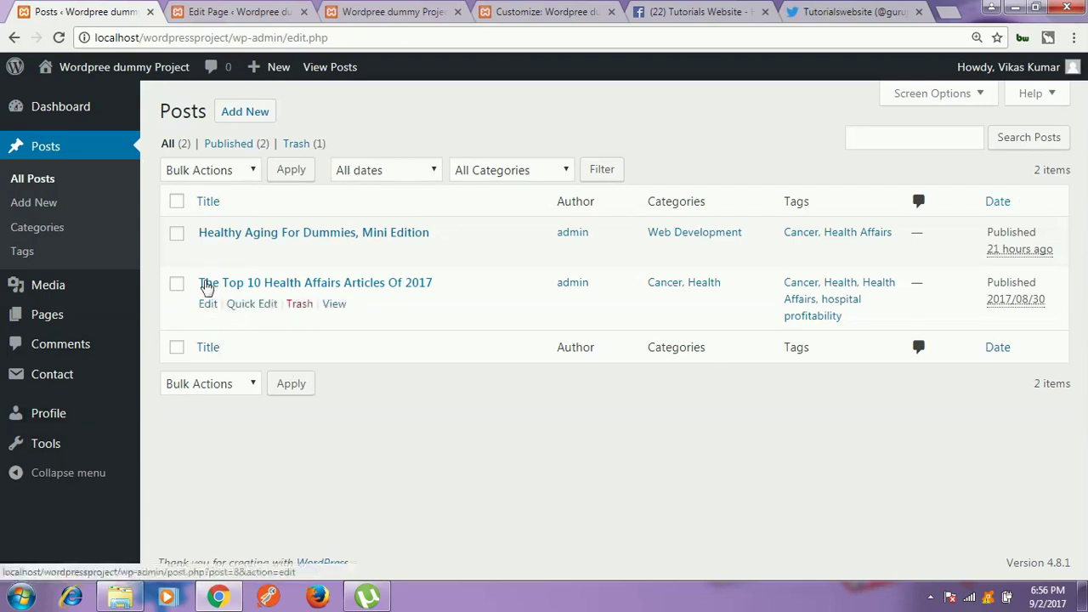
{"action": "left_click", "coordinate": [212, 247]}
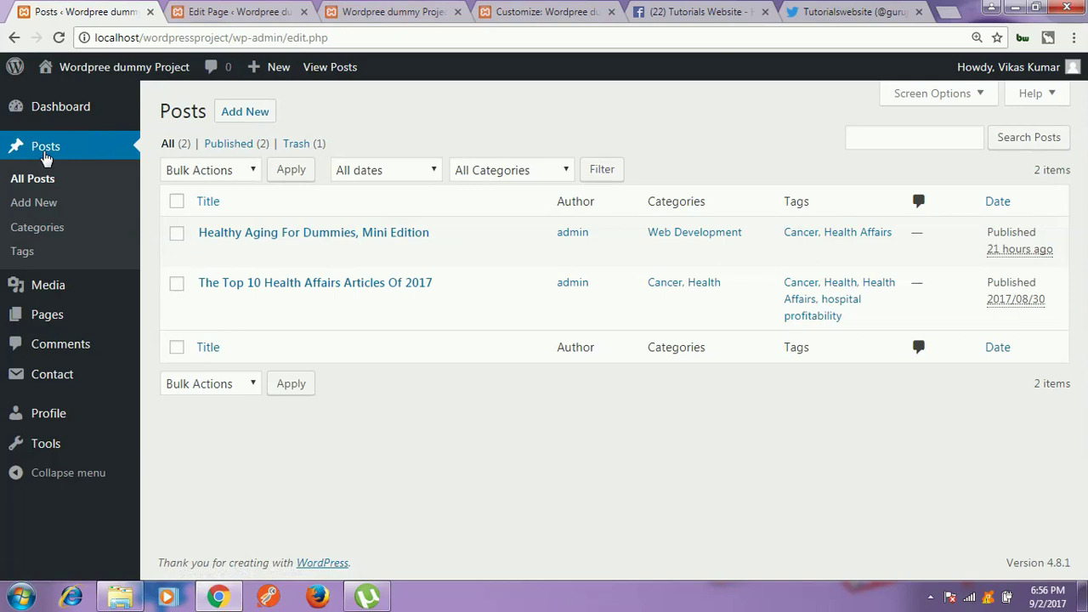
Step: Log out of the Editor account and sign back in as admin with the admin password
{"action": "mouse_move", "coordinate": [1020, 67]}
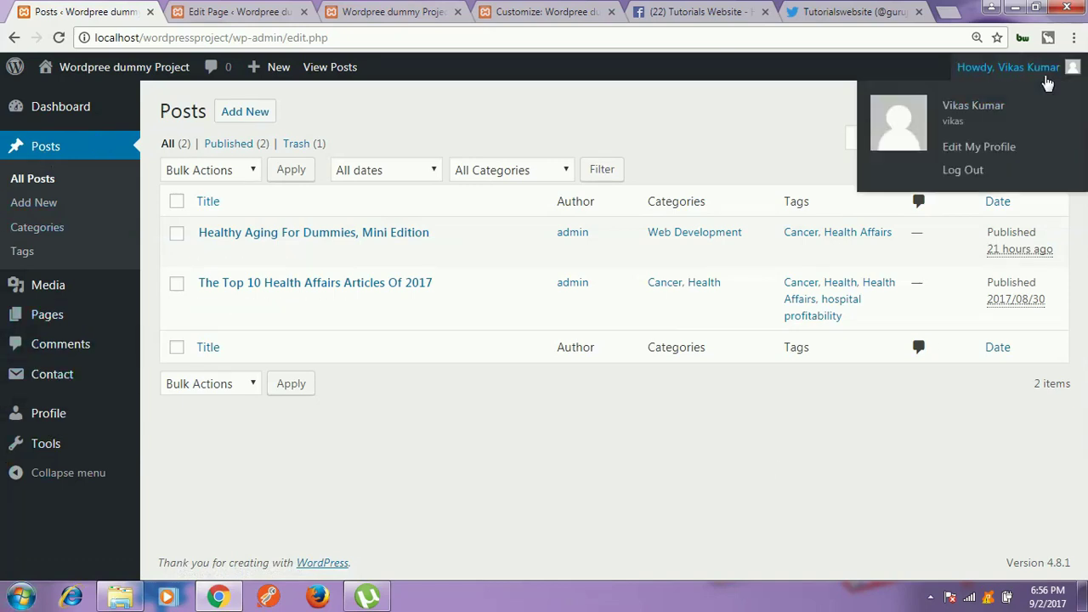
{"action": "left_click", "coordinate": [957, 174]}
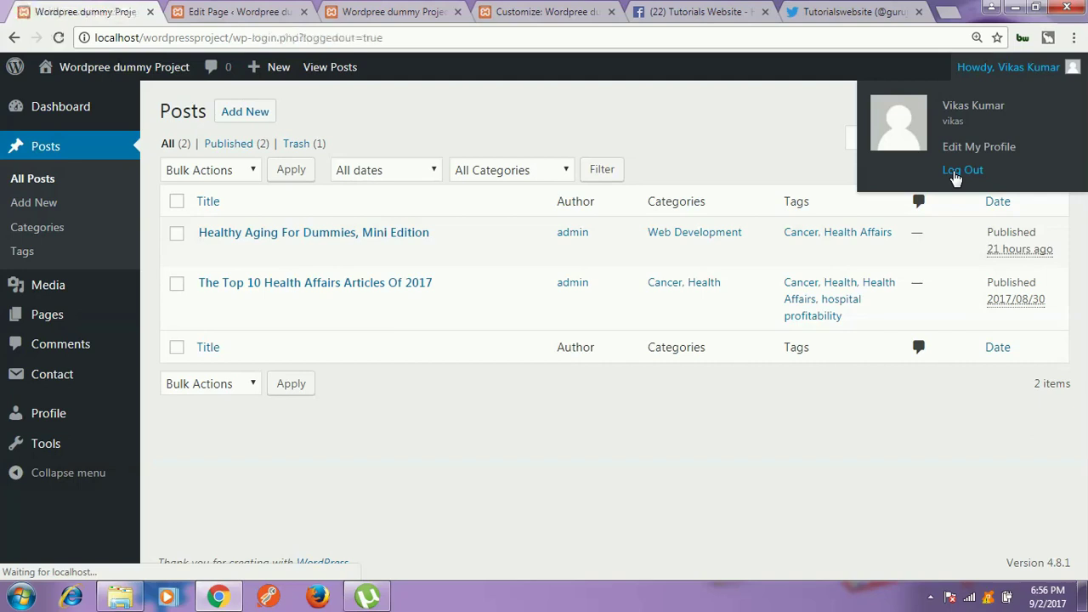
{"action": "type", "text": "admin"}
{"action": "key", "text": "Tab"}
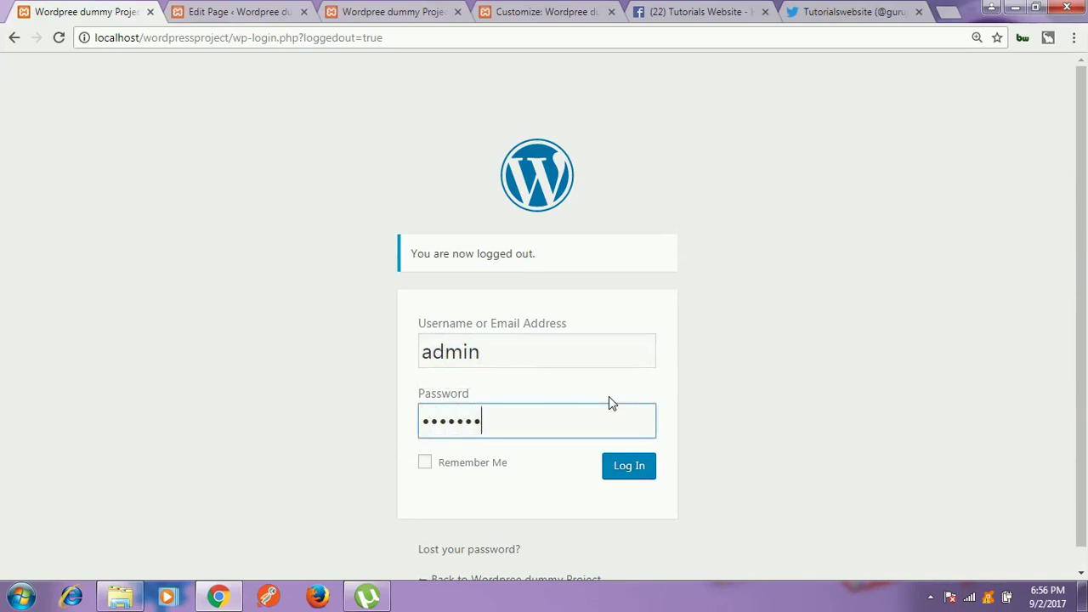
{"action": "key", "text": "Return"}
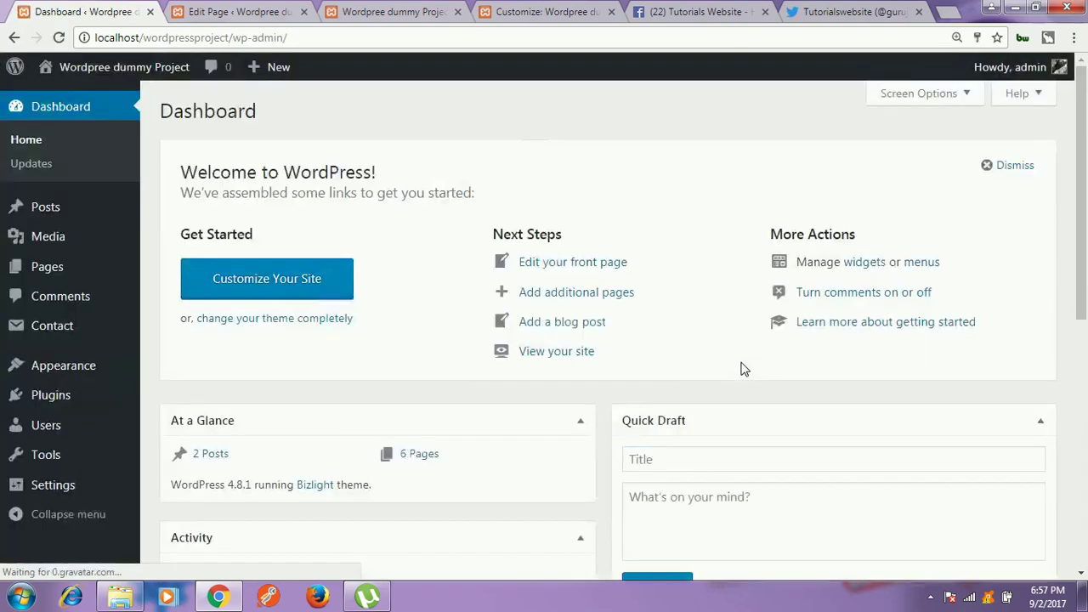
Step: Start a new user, entering the username, e-mail address, first name and last name
{"action": "mouse_move", "coordinate": [55, 404]}
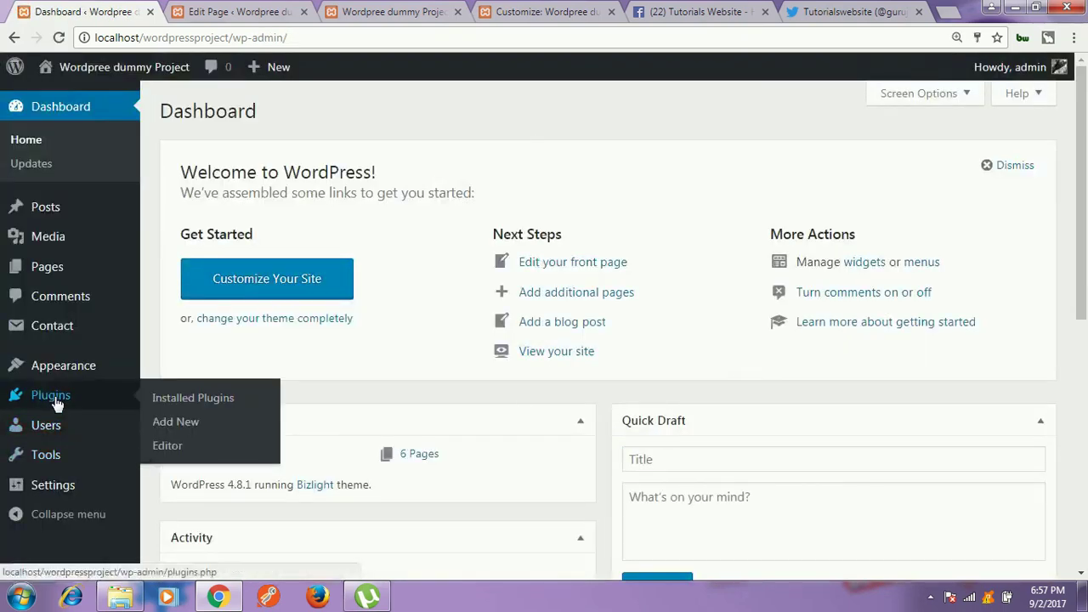
{"action": "mouse_move", "coordinate": [64, 435]}
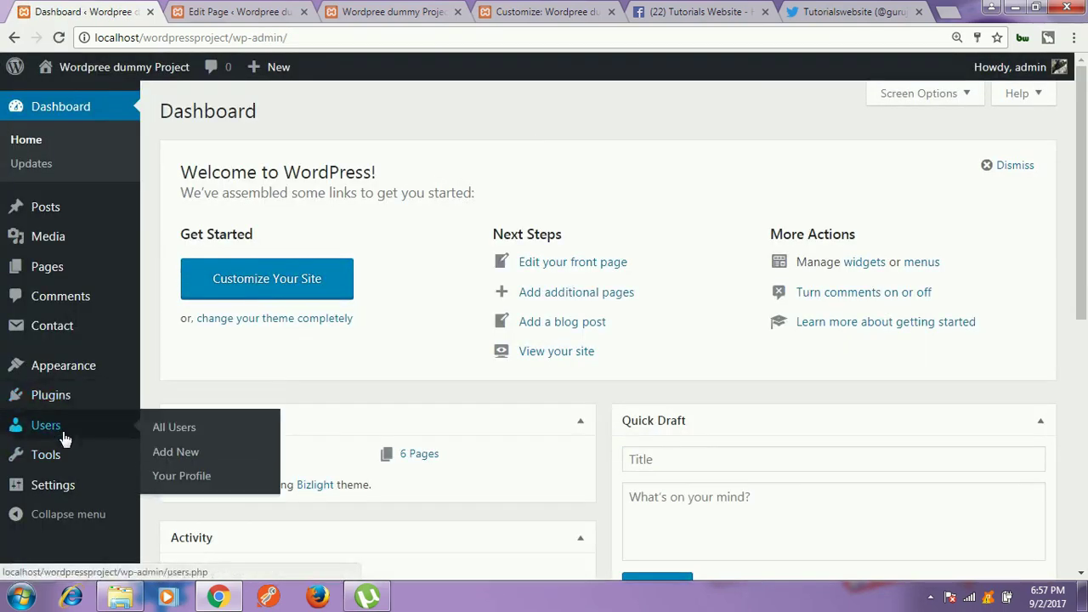
{"action": "left_click", "coordinate": [174, 459]}
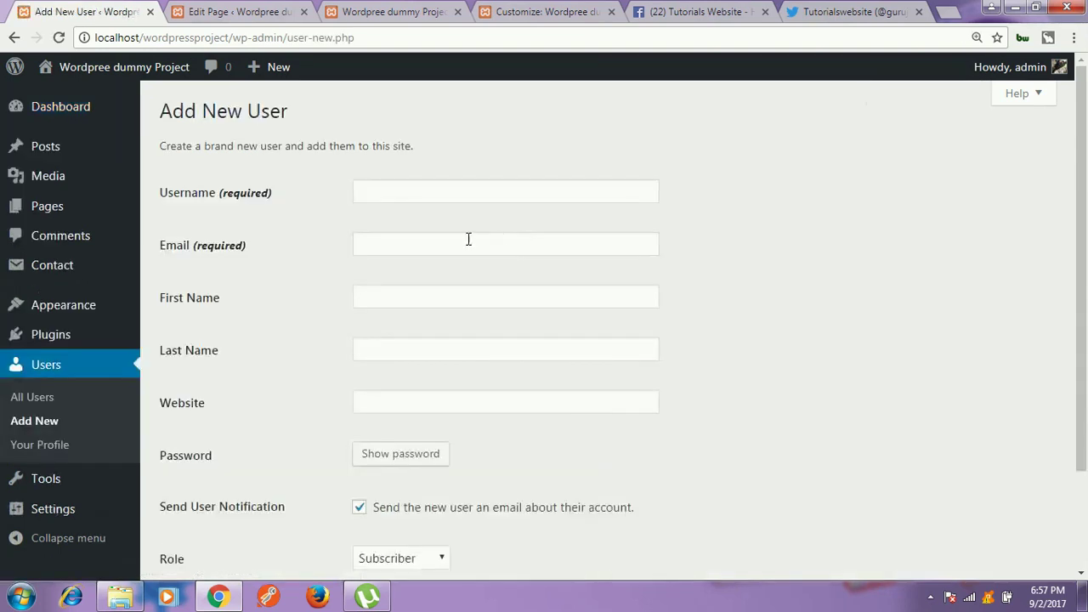
{"action": "left_click", "coordinate": [430, 192]}
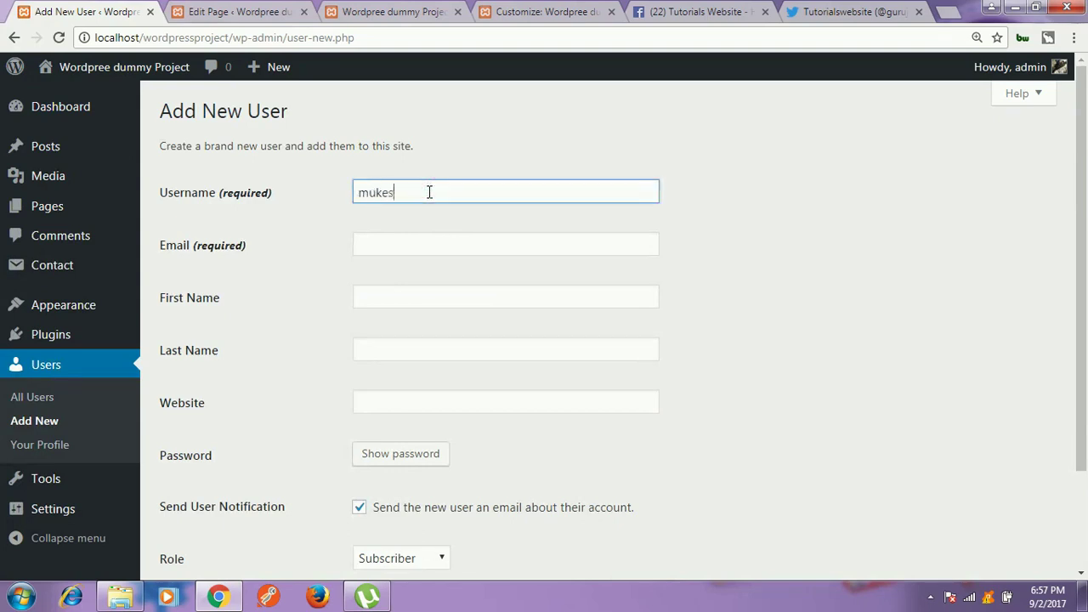
{"action": "type", "text": "mukesh"}
{"action": "left_click", "coordinate": [424, 244]}
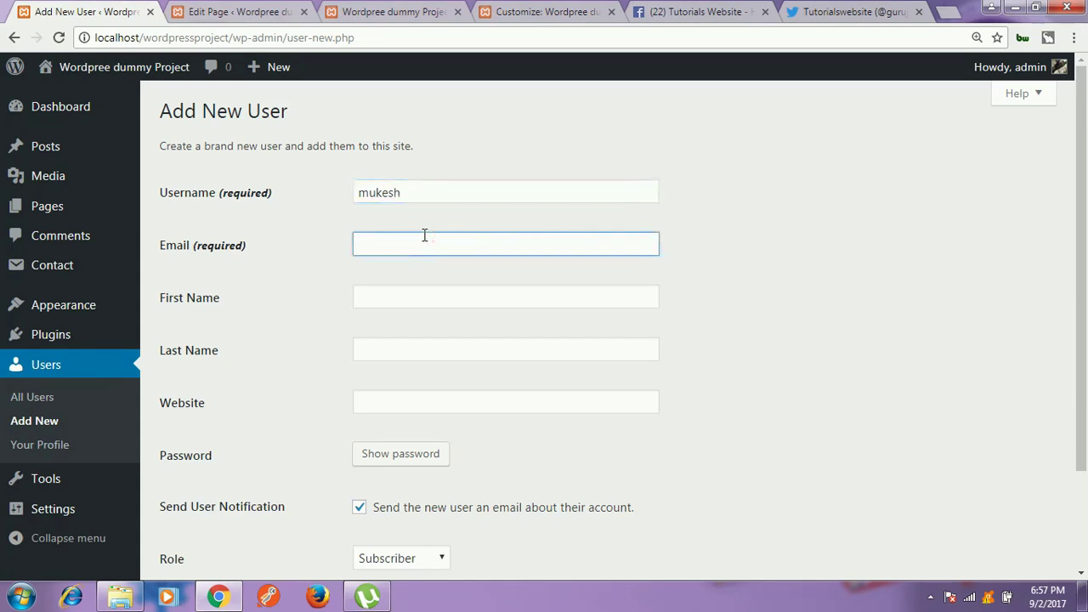
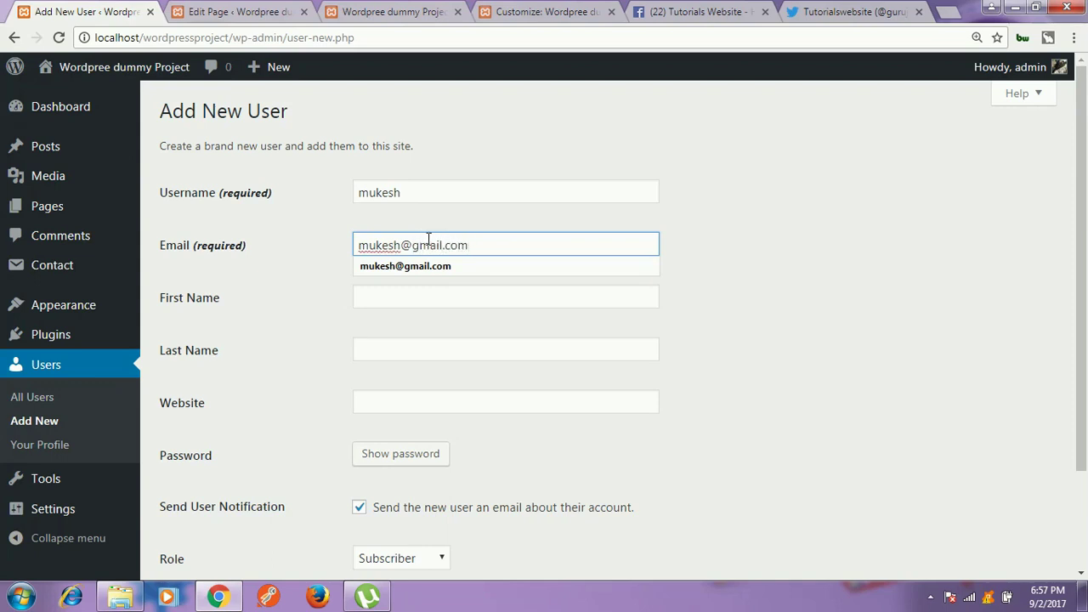
{"action": "scroll", "coordinate": [443, 306], "scroll_direction": "down", "scroll_amount": 1}
{"action": "left_click", "coordinate": [423, 236]}
{"action": "left_click", "coordinate": [422, 220]}
{"action": "type", "text": "m"}
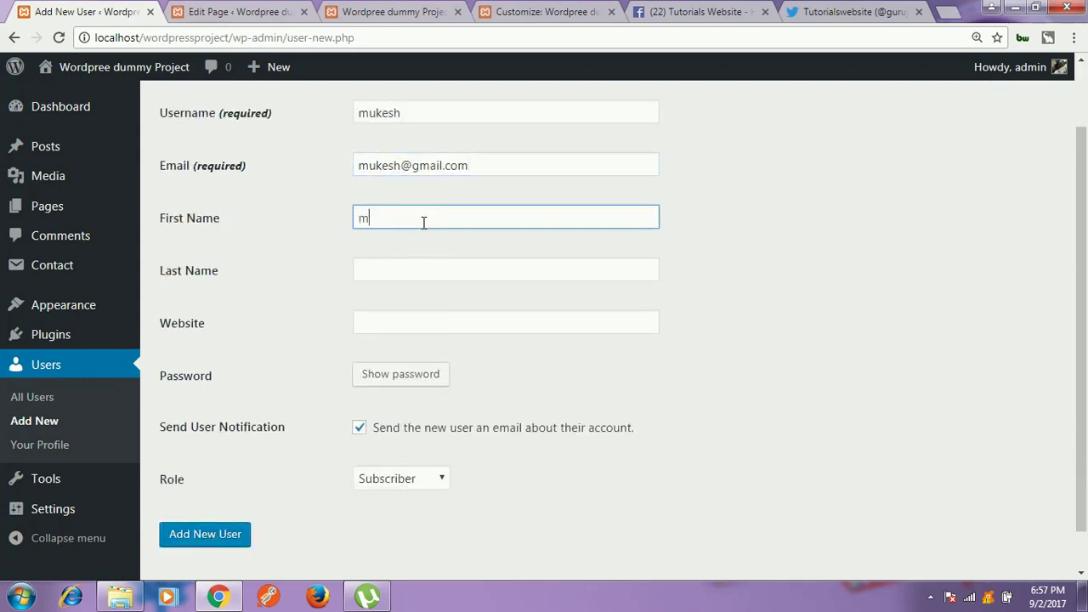
{"action": "type", "text": "ukesh"}
{"action": "key", "text": "Tab"}
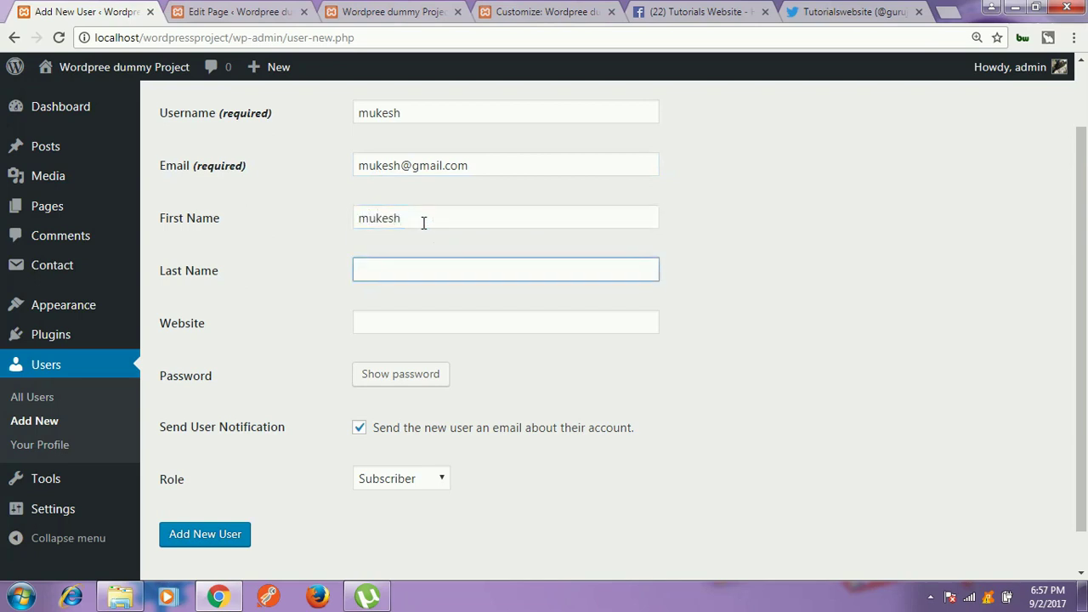
{"action": "type", "text": "kum"}
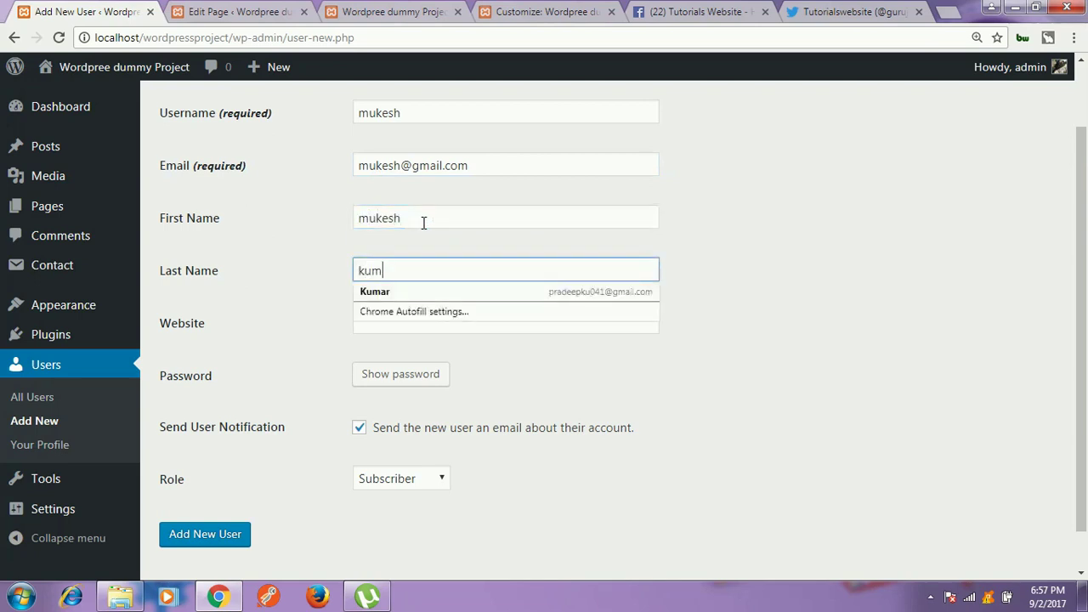
{"action": "left_click", "coordinate": [414, 294]}
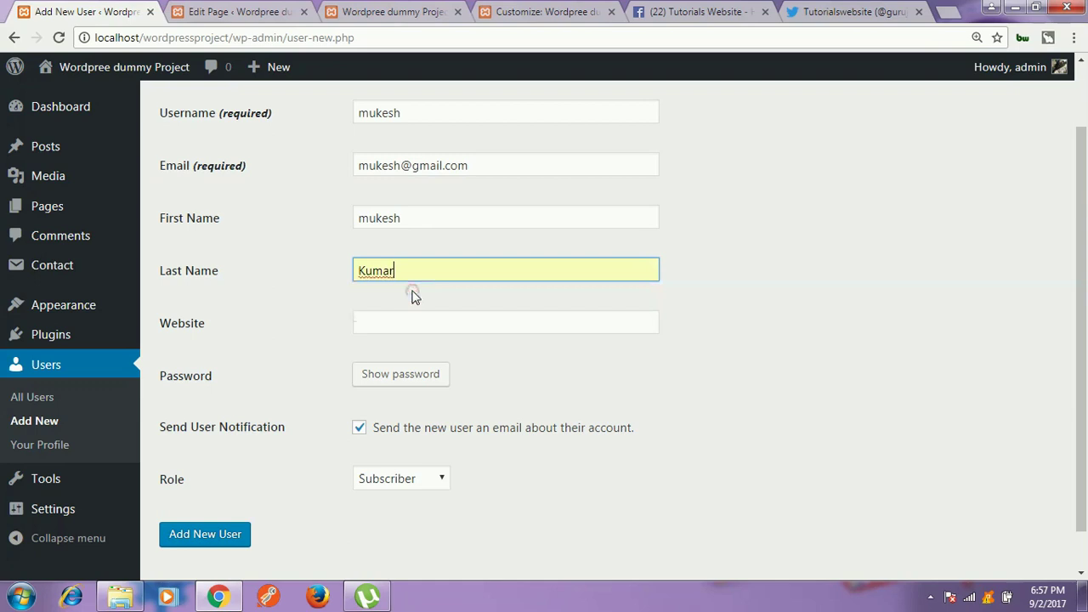
Step: Give the new user a custom weak password (confirmed) and the Author role, then create it
{"action": "scroll", "coordinate": [434, 348], "scroll_direction": "down", "scroll_amount": 1}
{"action": "left_click", "coordinate": [406, 329]}
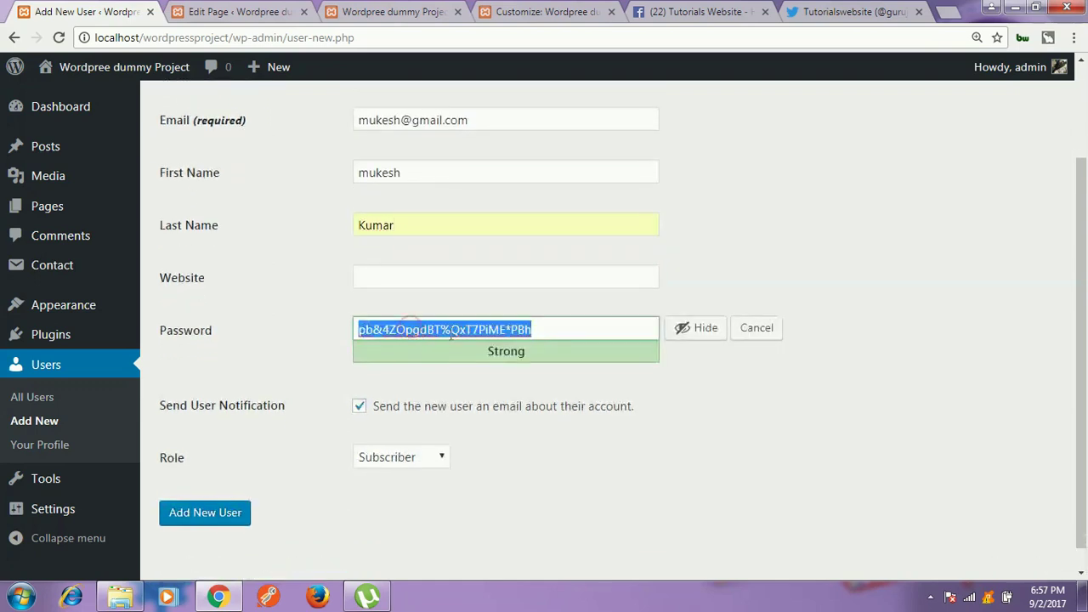
{"action": "scroll", "coordinate": [459, 327], "scroll_direction": "down", "scroll_amount": 2}
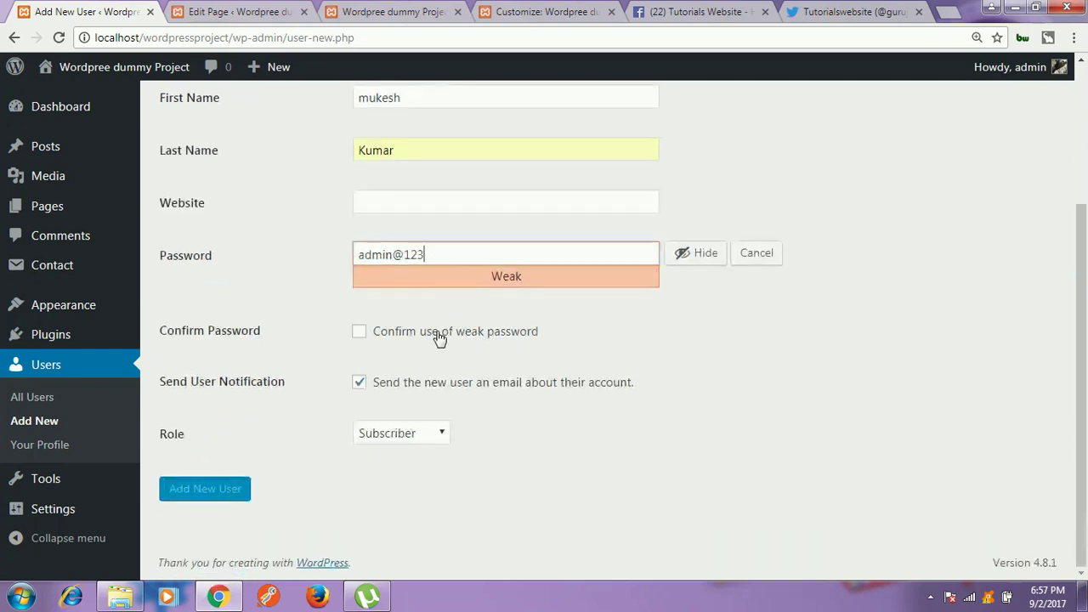
{"action": "left_click", "coordinate": [427, 339]}
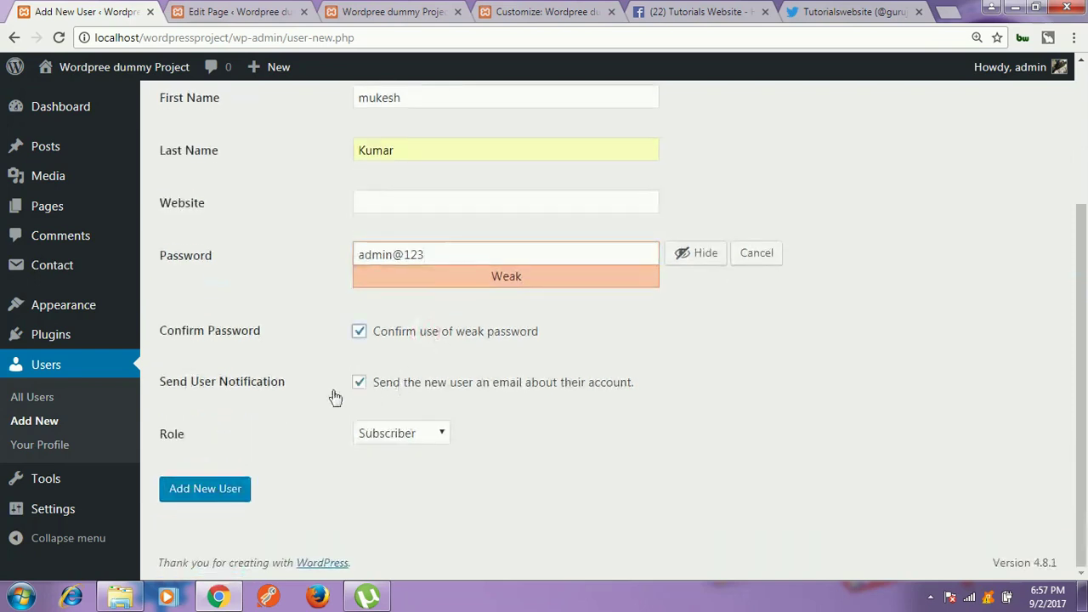
{"action": "left_click", "coordinate": [437, 432]}
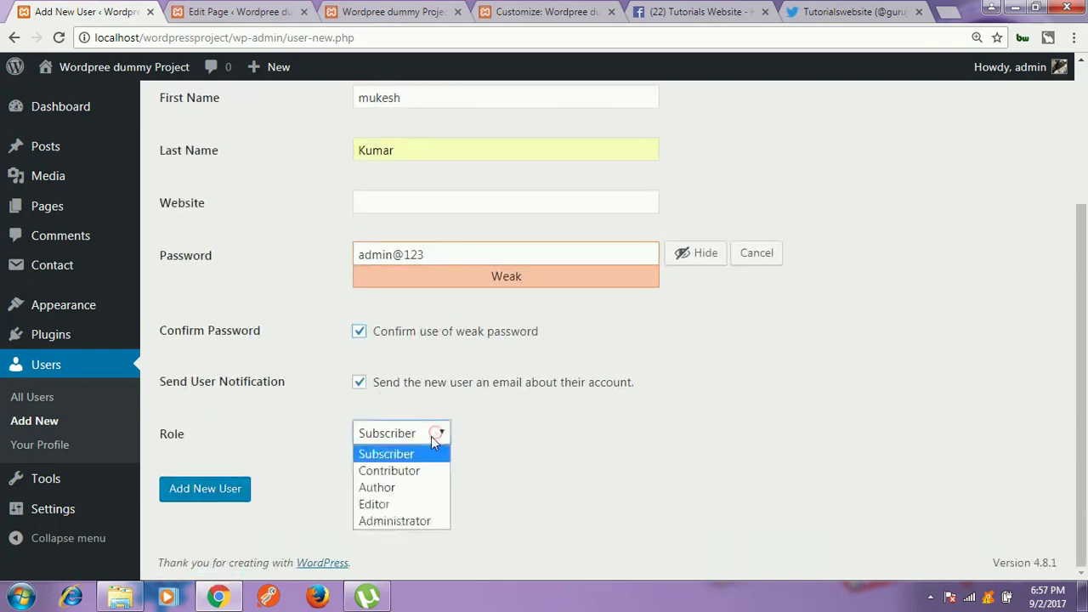
{"action": "left_click", "coordinate": [391, 485]}
{"action": "left_click", "coordinate": [214, 495]}
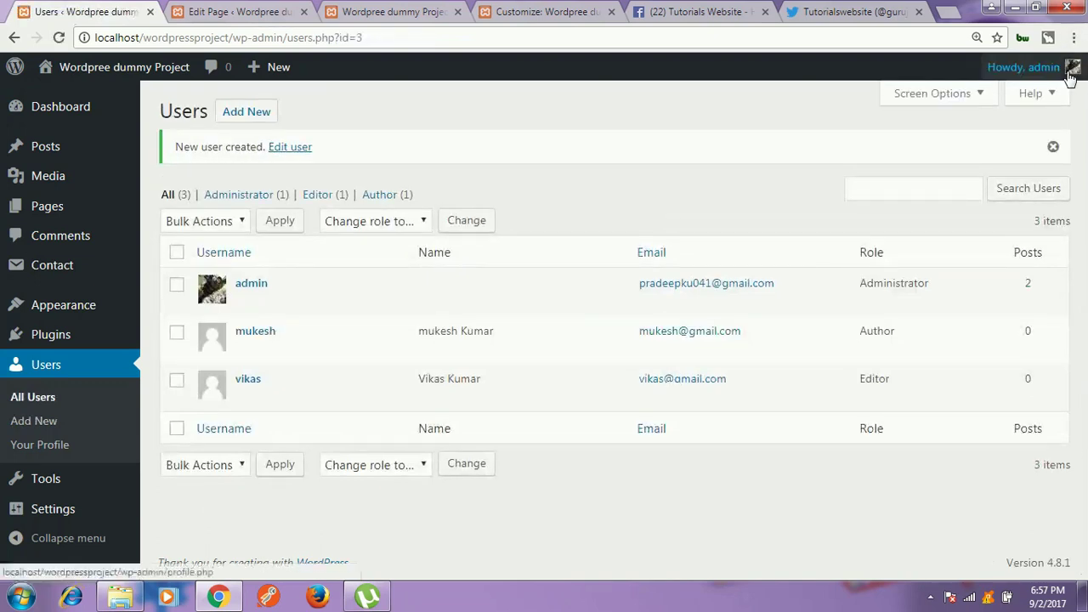
{"action": "mouse_move", "coordinate": [1069, 73]}
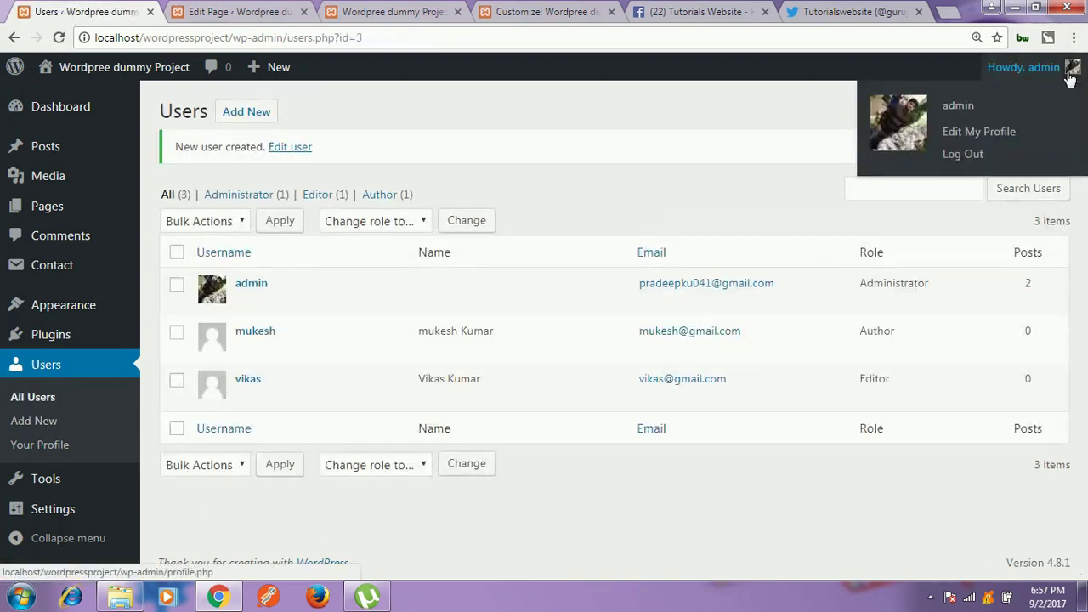
Step: Log out of the administrator account and sign in with the new author's username and password
{"action": "left_click", "coordinate": [960, 156]}
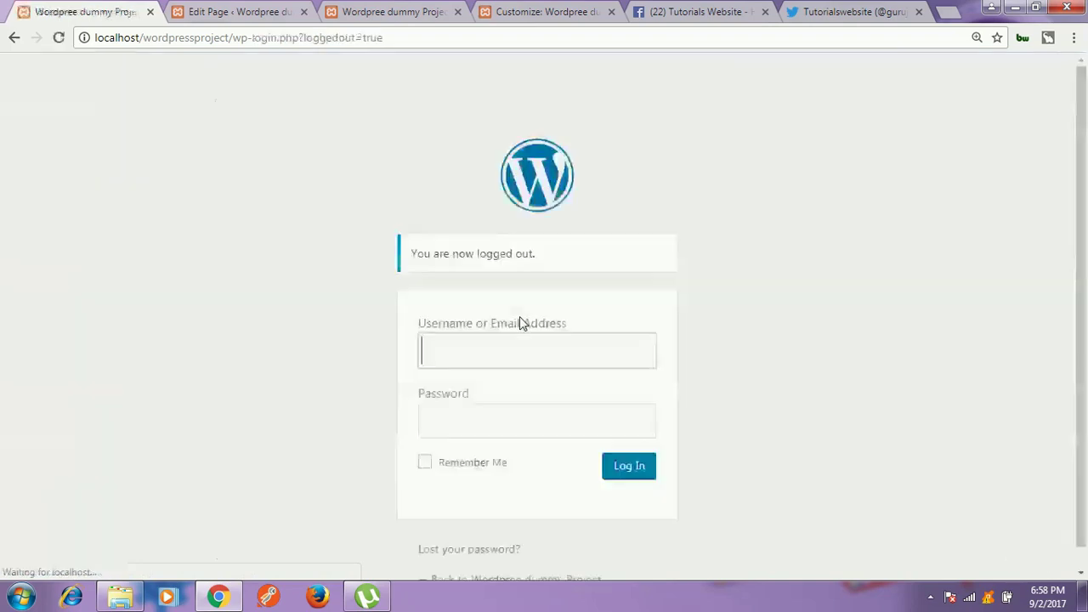
{"action": "key", "text": "Tab"}
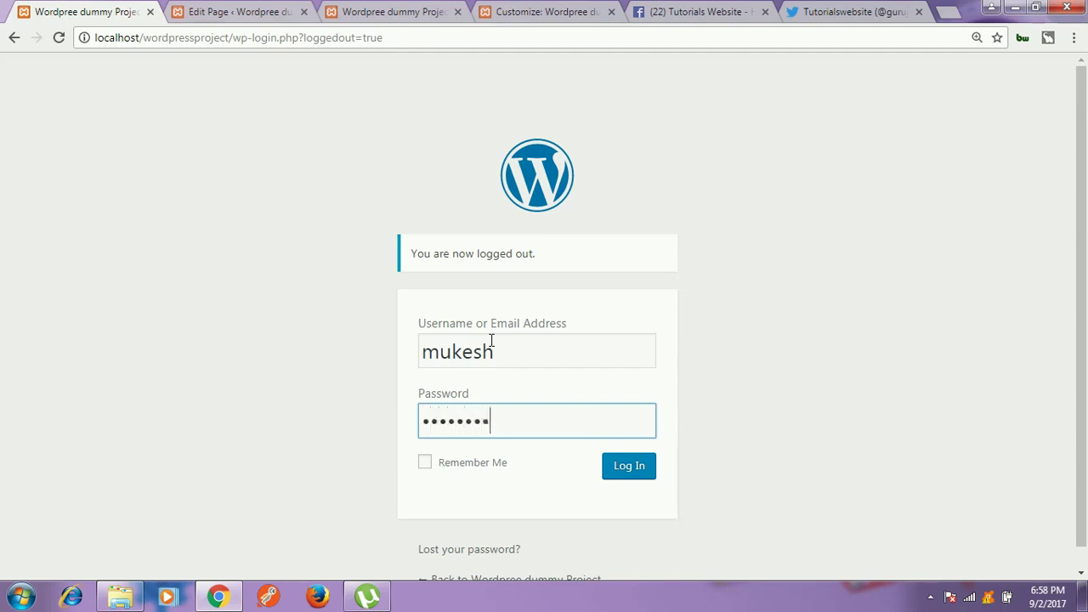
{"action": "key", "text": "Return"}
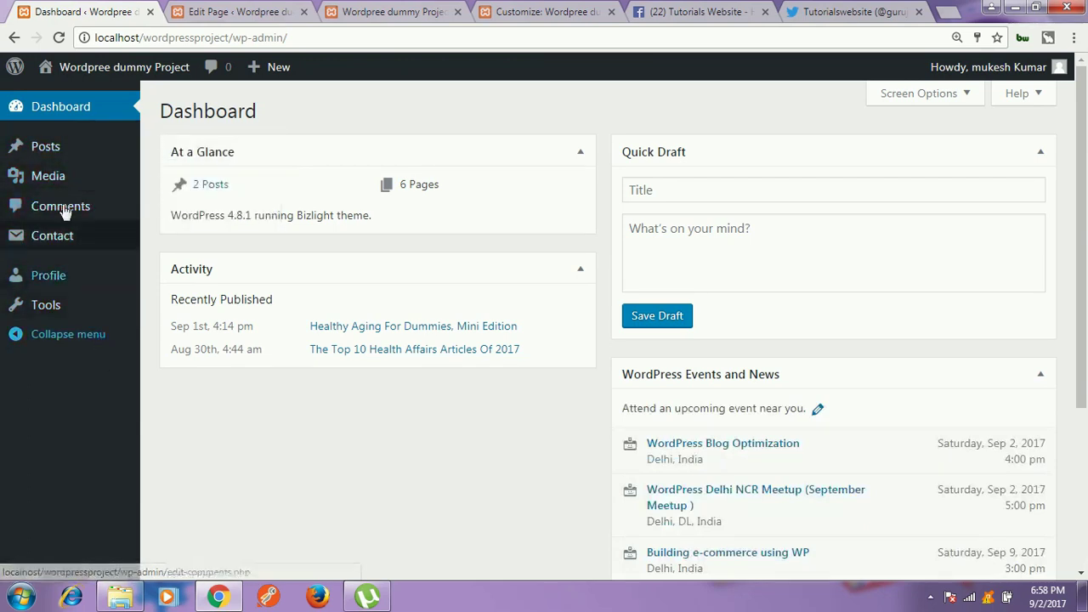
Step: View All Posts as the author and highlight the two post titles
{"action": "mouse_move", "coordinate": [19, 151]}
{"action": "left_click", "coordinate": [174, 150]}
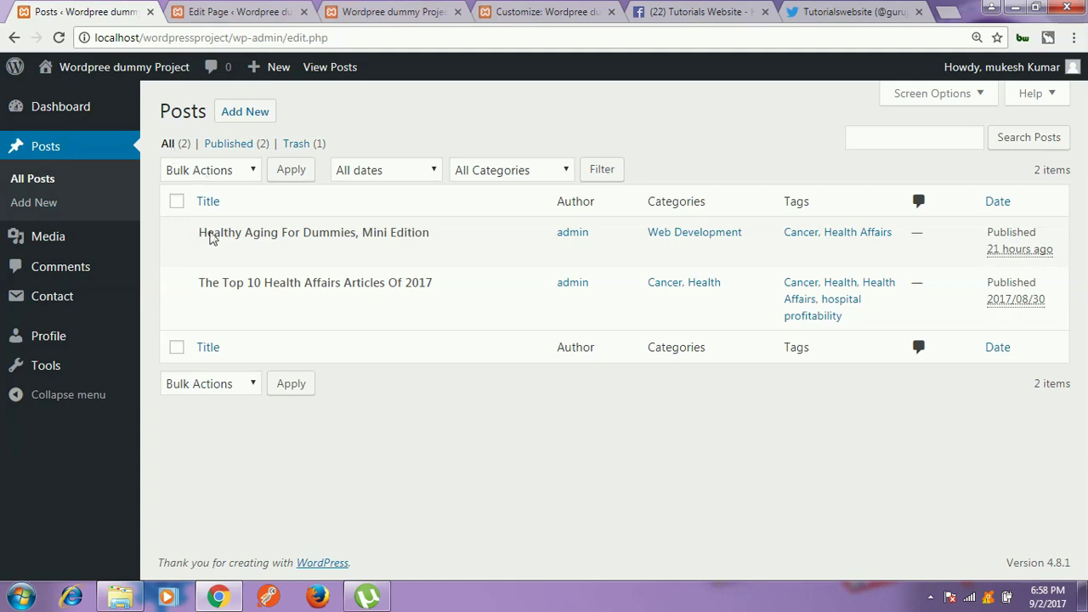
{"action": "left_click_drag", "start_coordinate": [203, 235], "coordinate": [439, 236]}
{"action": "left_click_drag", "start_coordinate": [451, 287], "coordinate": [187, 244]}
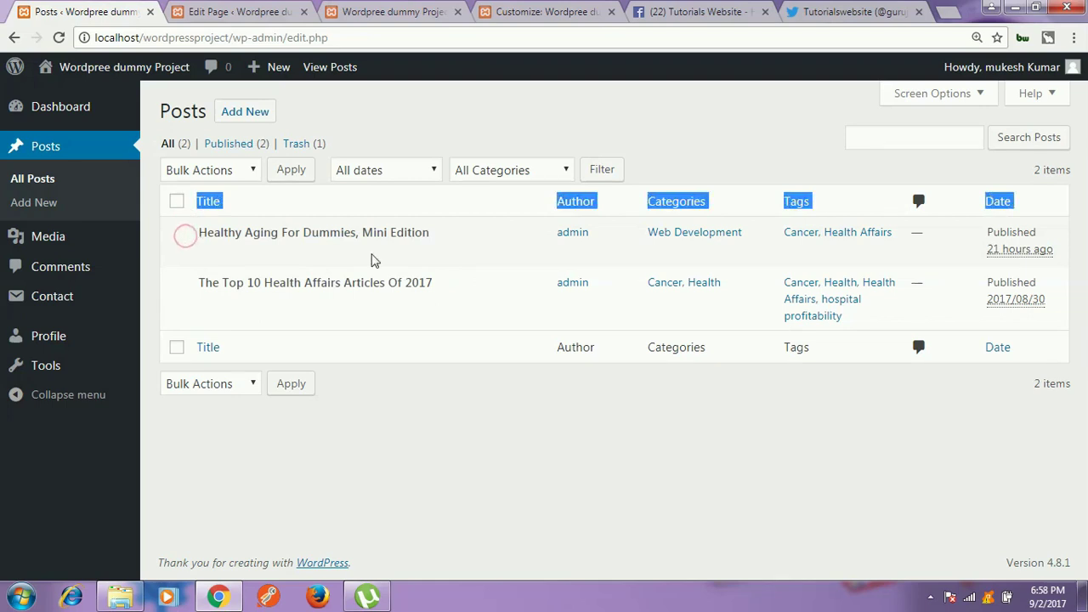
{"action": "left_click", "coordinate": [493, 245]}
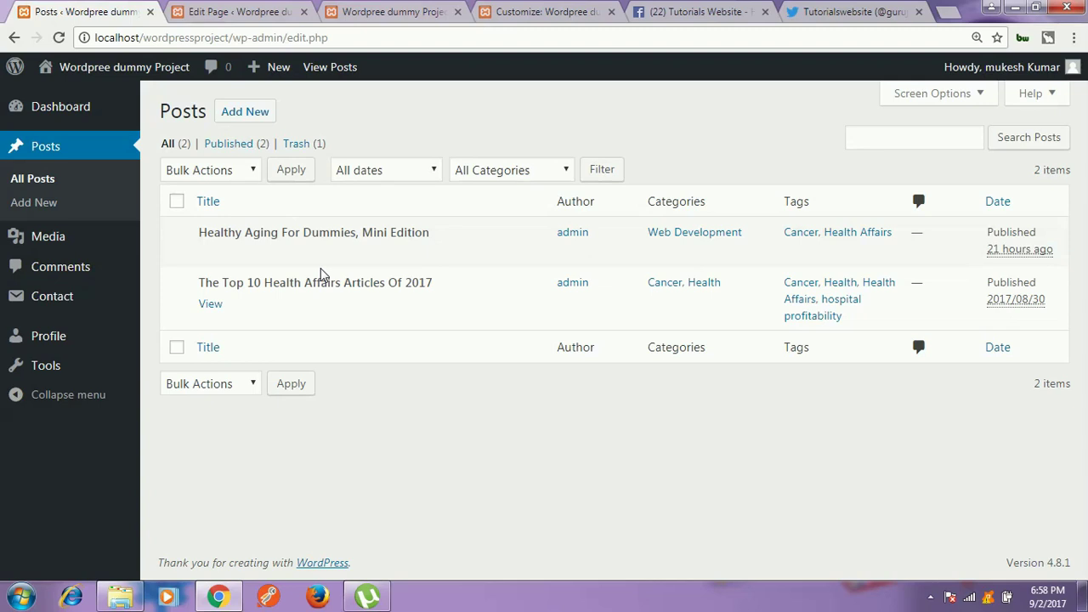
{"action": "mouse_move", "coordinate": [1065, 74]}
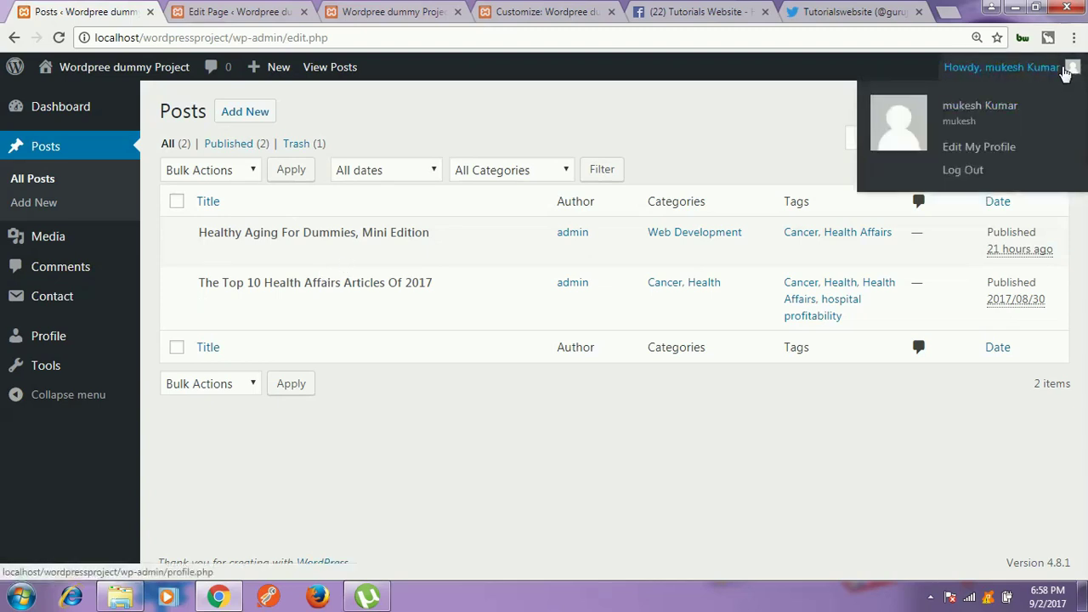
Step: Log out of the author account and sign back in with the admin credentials
{"action": "left_click", "coordinate": [957, 182]}
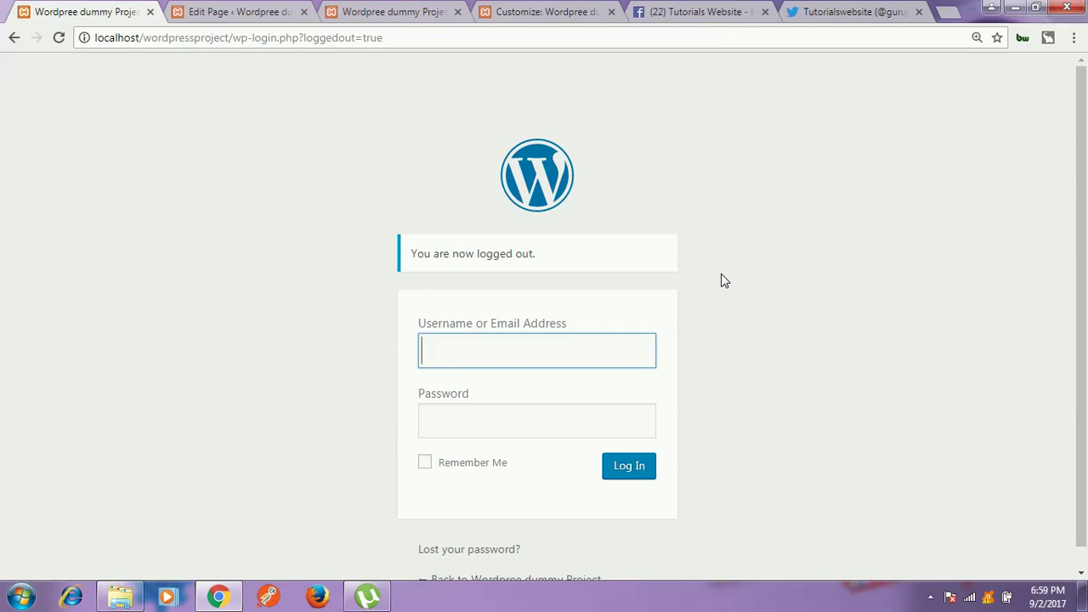
{"action": "type", "text": "admin"}
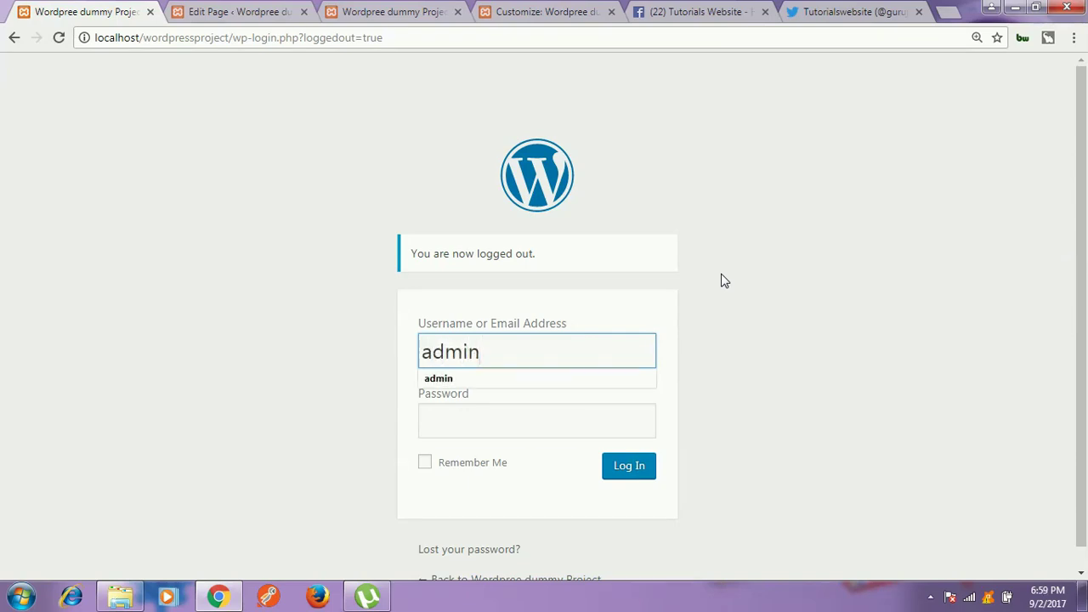
{"action": "key", "text": "Tab"}
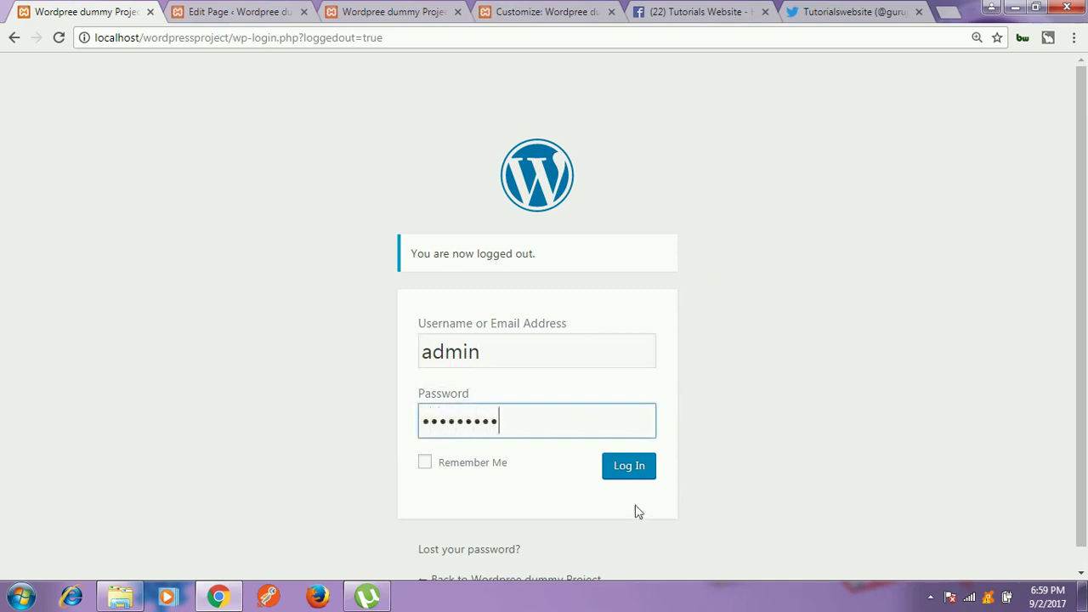
{"action": "left_click", "coordinate": [641, 467]}
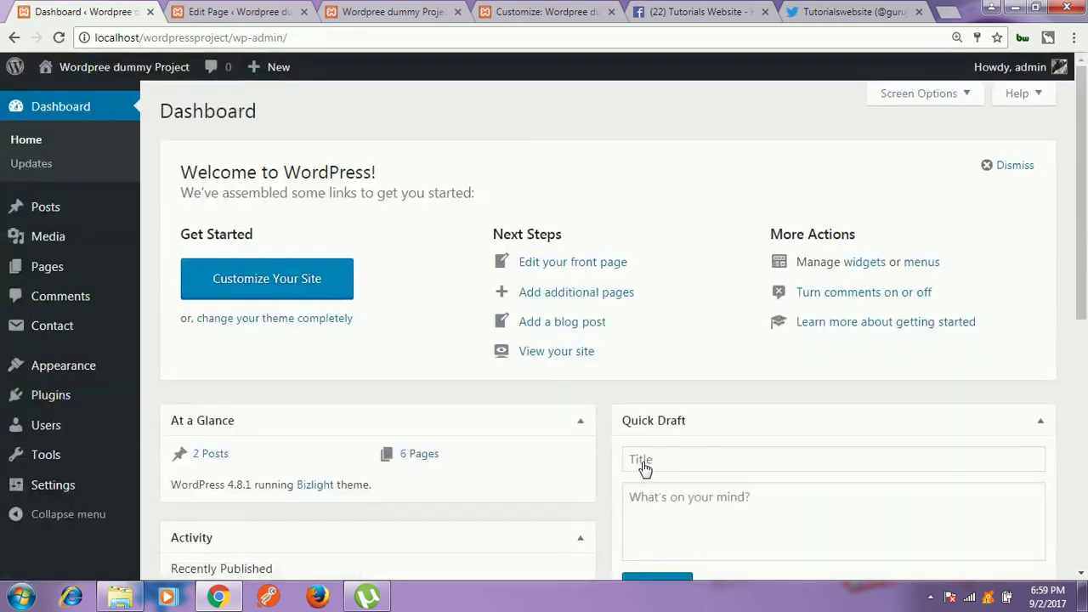
Step: Show the All Users list in the sidebar
{"action": "scroll", "coordinate": [139, 315], "scroll_direction": "down", "scroll_amount": 4}
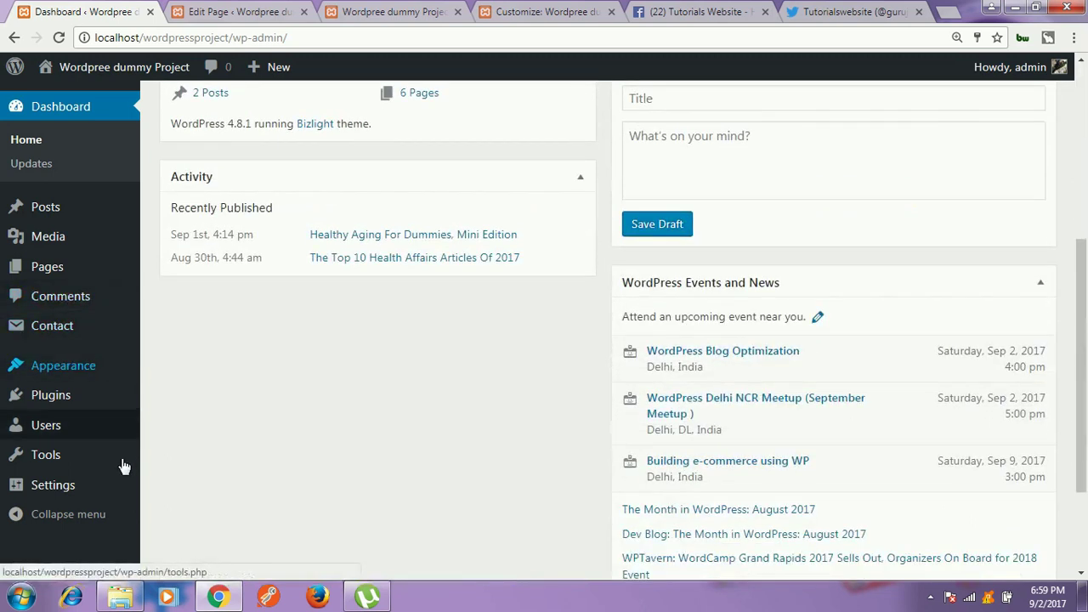
{"action": "mouse_move", "coordinate": [136, 426]}
{"action": "left_click", "coordinate": [180, 430]}
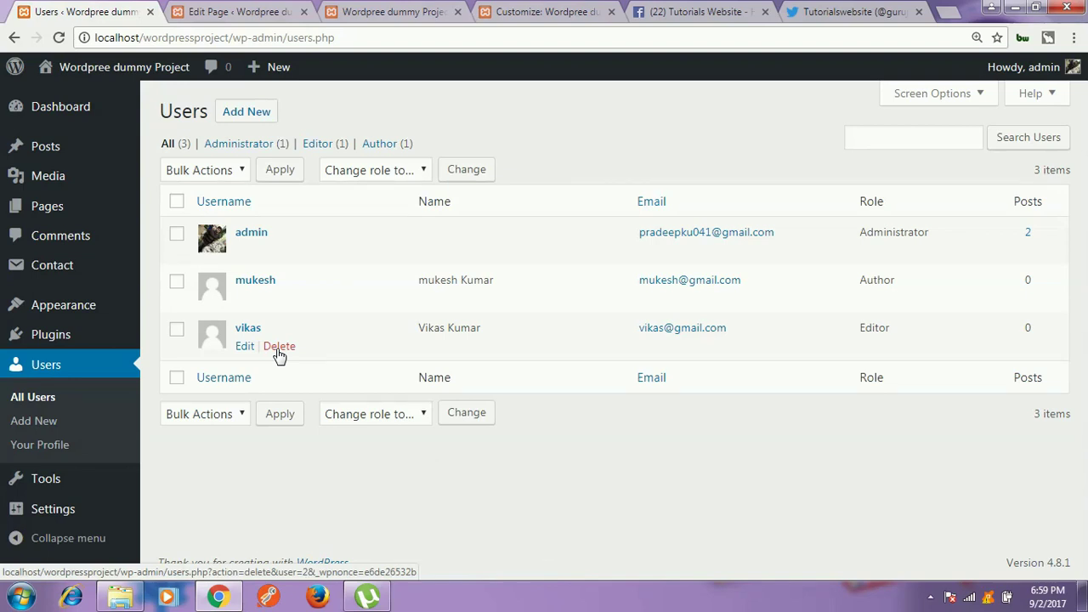
Step: Begin deleting the Editor user, toggle between deleting and reassigning content, then back out to All Users
{"action": "left_click", "coordinate": [278, 349]}
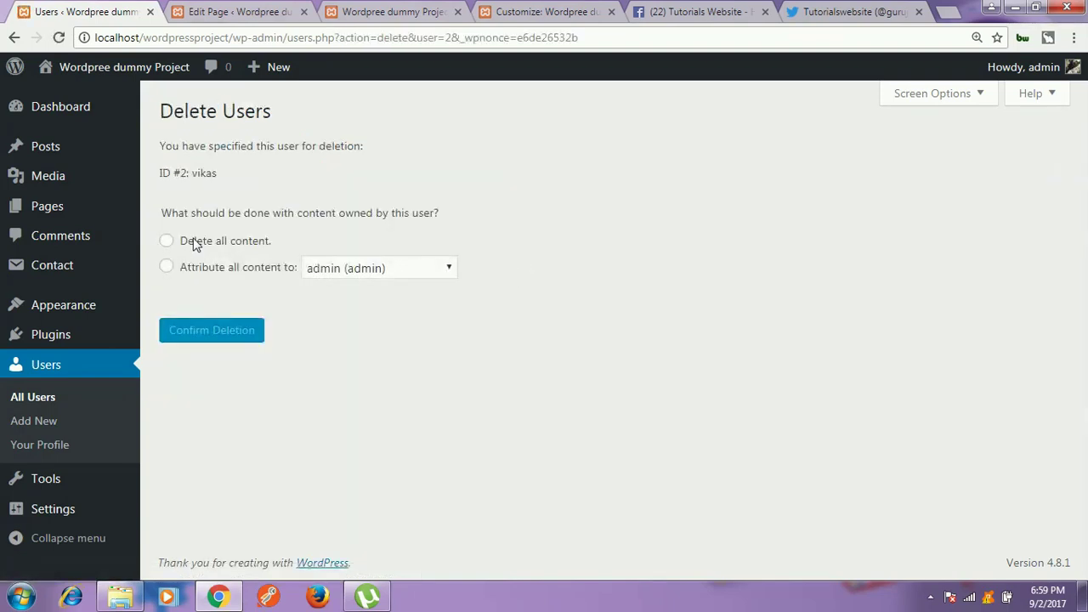
{"action": "left_click", "coordinate": [201, 242]}
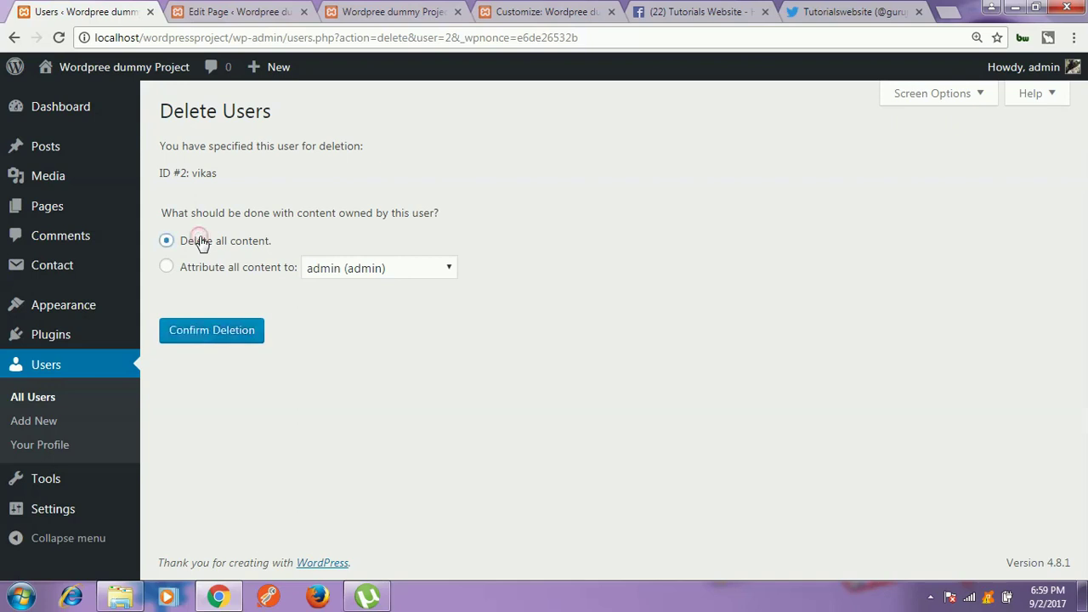
{"action": "left_click", "coordinate": [195, 268]}
{"action": "left_click", "coordinate": [201, 242]}
{"action": "left_click", "coordinate": [199, 270]}
{"action": "left_click", "coordinate": [34, 394]}
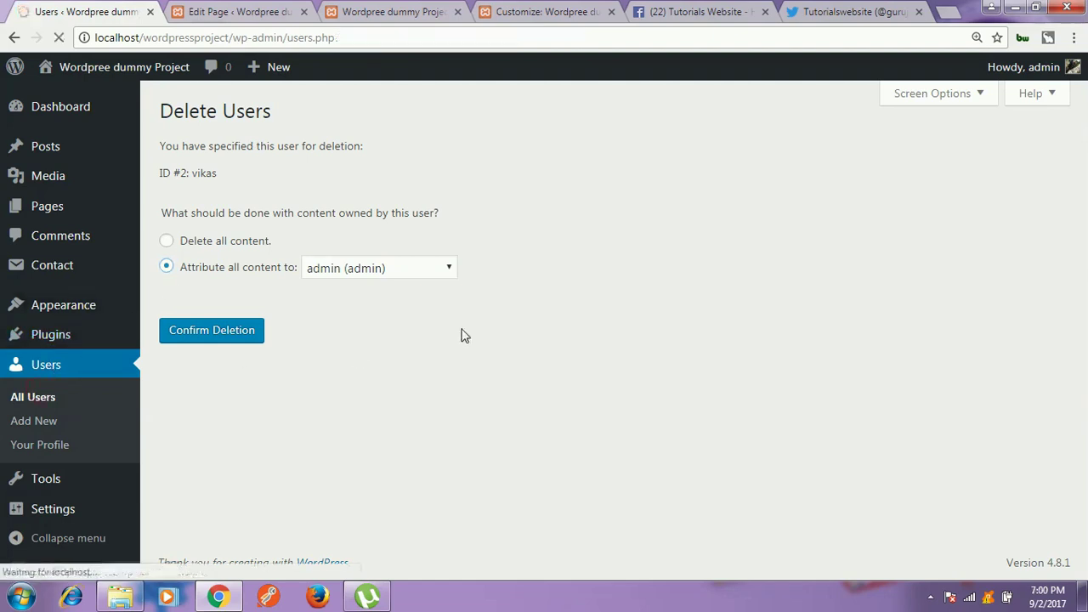
Step: Open the Editor user's Edit User page and scroll through its profile
{"action": "left_click", "coordinate": [244, 348]}
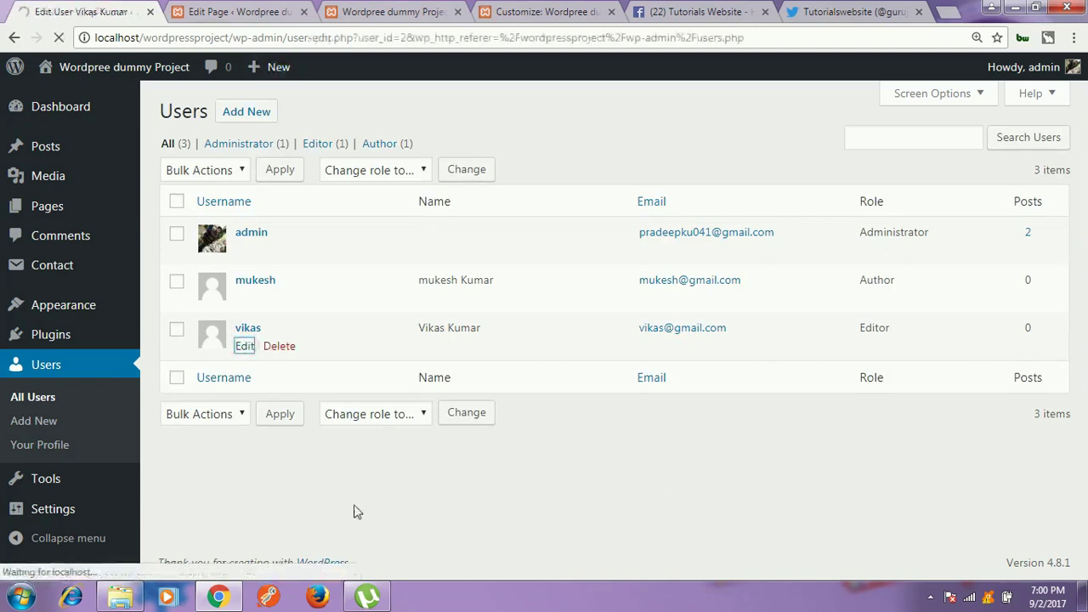
{"action": "scroll", "coordinate": [396, 332], "scroll_direction": "down", "scroll_amount": 10}
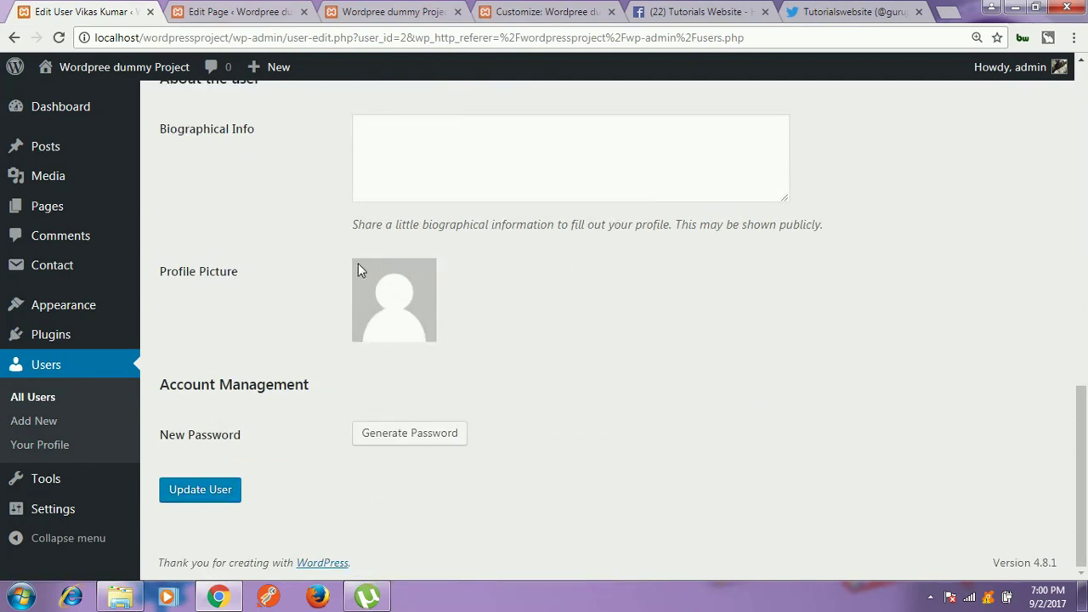
{"action": "scroll", "coordinate": [950, 250], "scroll_direction": "up", "scroll_amount": 4}
Step: Log out, visit the lost-password page and return, then switch to the site's home page tab
{"action": "mouse_move", "coordinate": [1054, 68]}
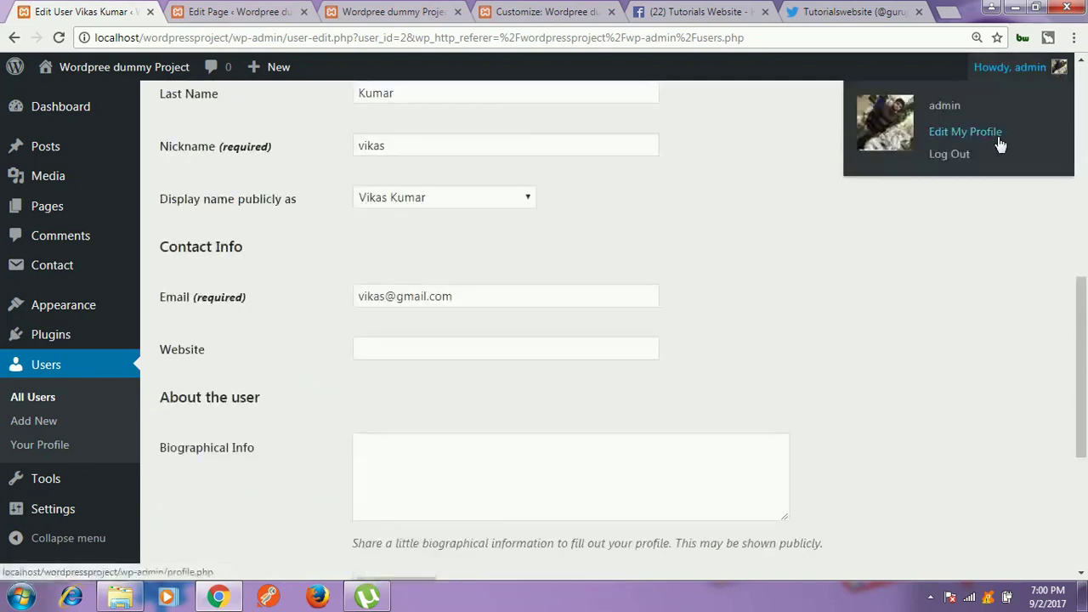
{"action": "left_click", "coordinate": [963, 157]}
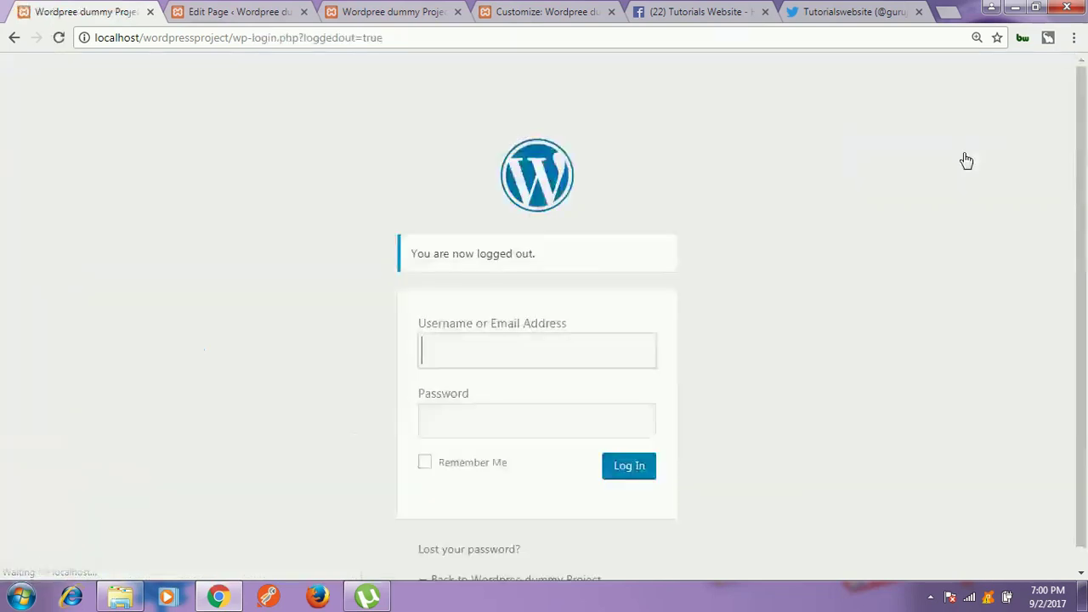
{"action": "left_click", "coordinate": [813, 316]}
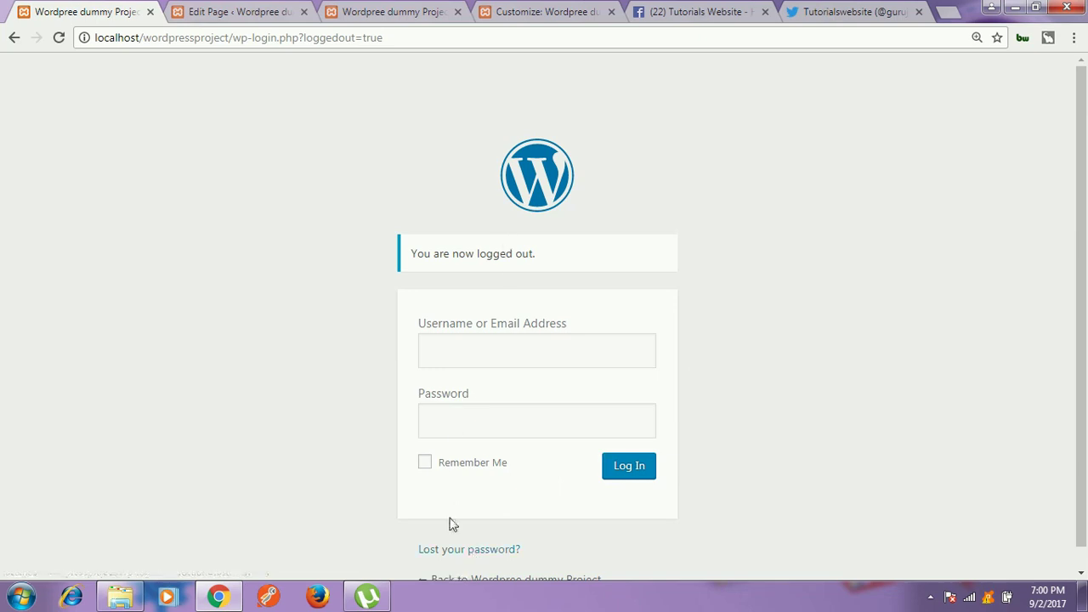
{"action": "left_click", "coordinate": [462, 550]}
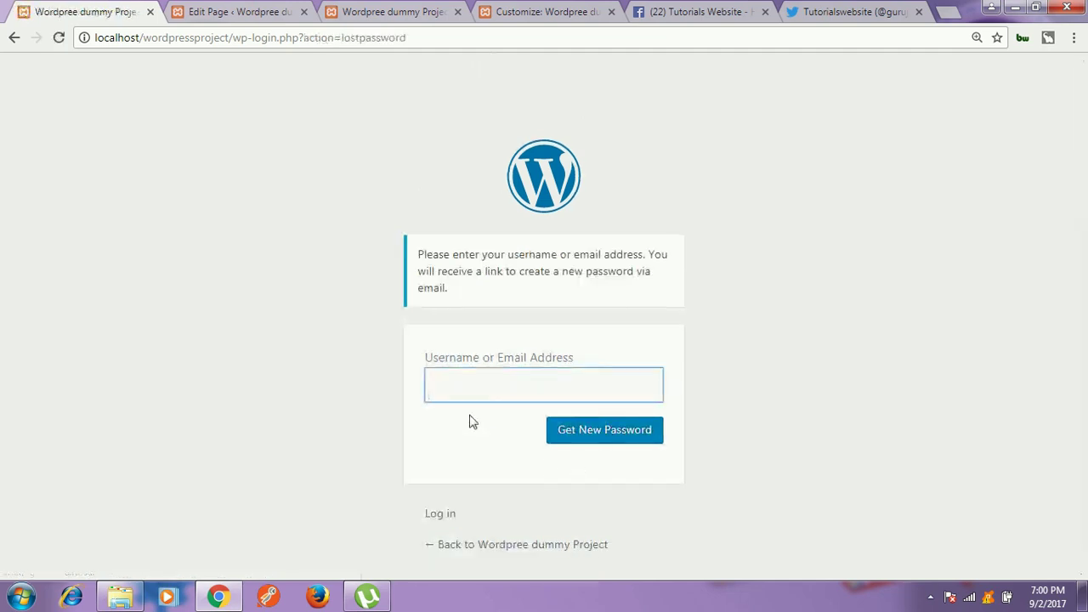
{"action": "left_click", "coordinate": [14, 37]}
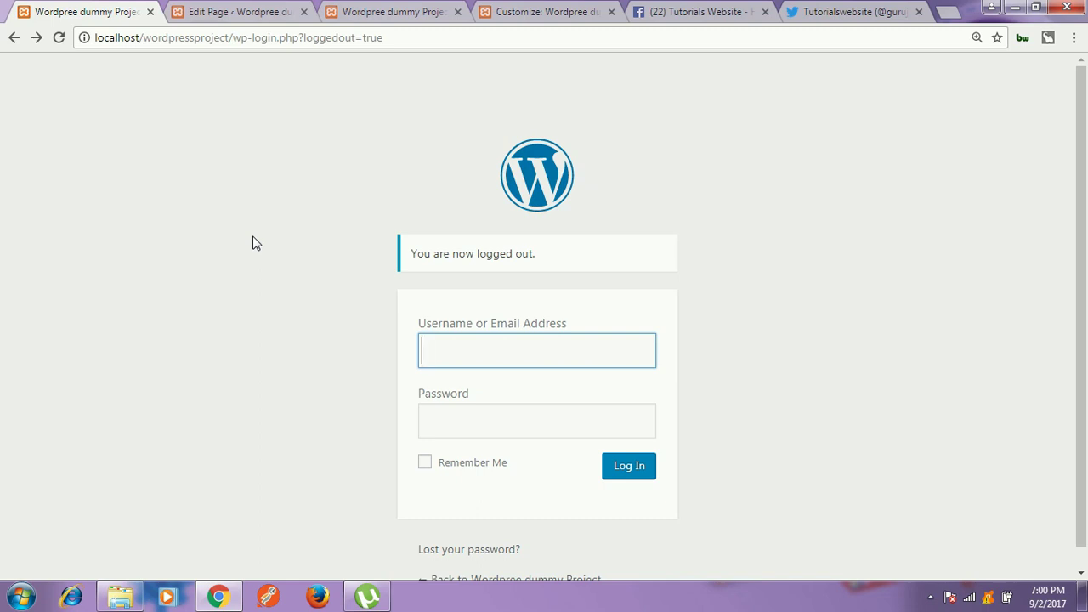
{"action": "left_click", "coordinate": [246, 10]}
{"action": "left_click", "coordinate": [381, 8]}
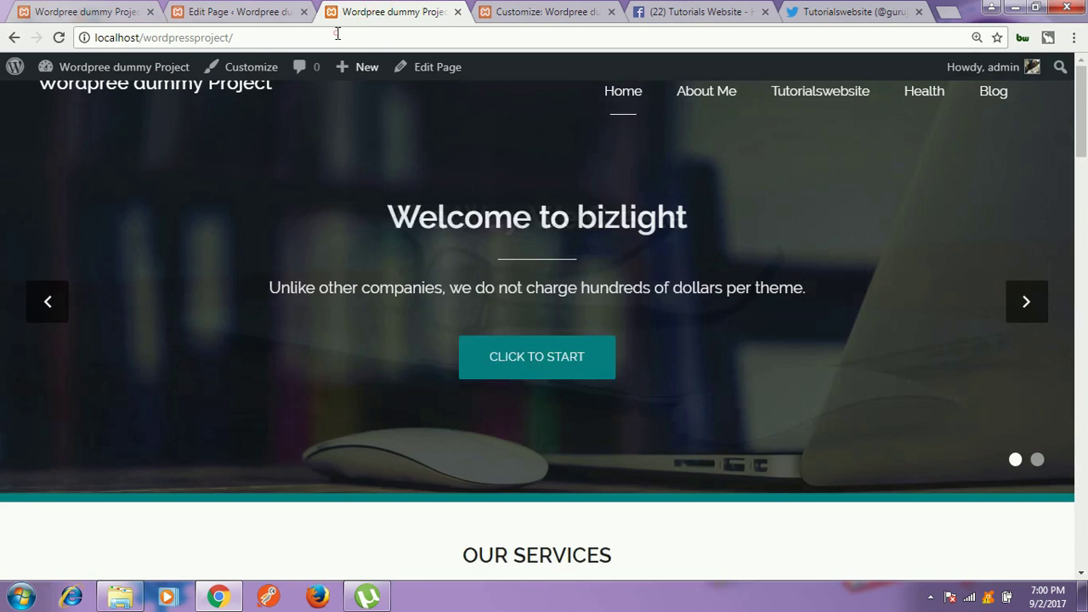
Step: In the Customize tab, replace the address path with /phpmyadmin to load phpMyAdmin
{"action": "left_click", "coordinate": [499, 15]}
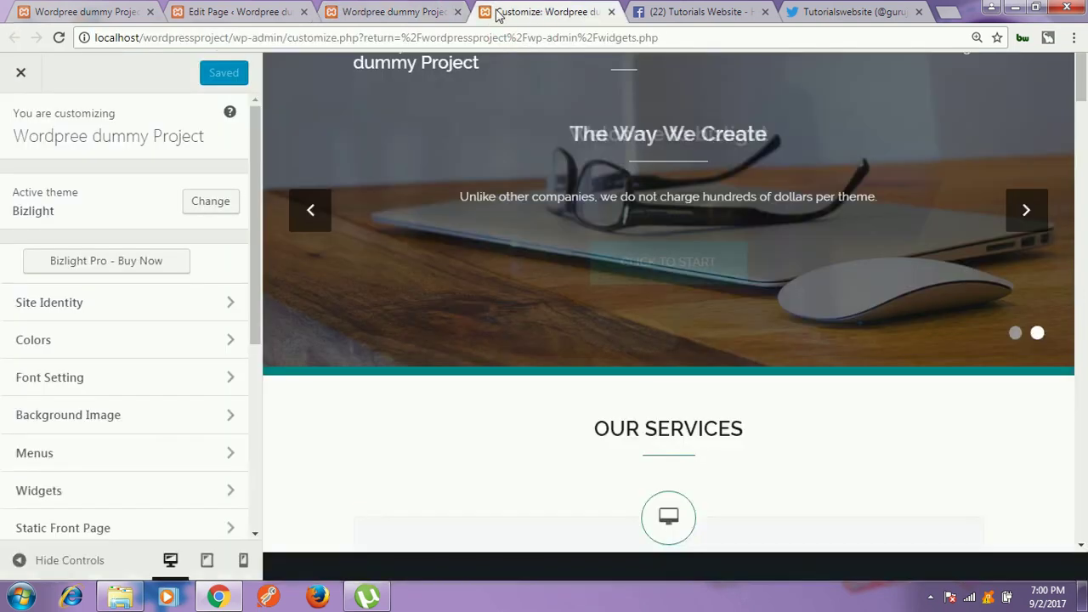
{"action": "left_click", "coordinate": [192, 38]}
{"action": "left_click_drag", "start_coordinate": [142, 39], "coordinate": [819, 39]}
{"action": "type", "text": "/"}
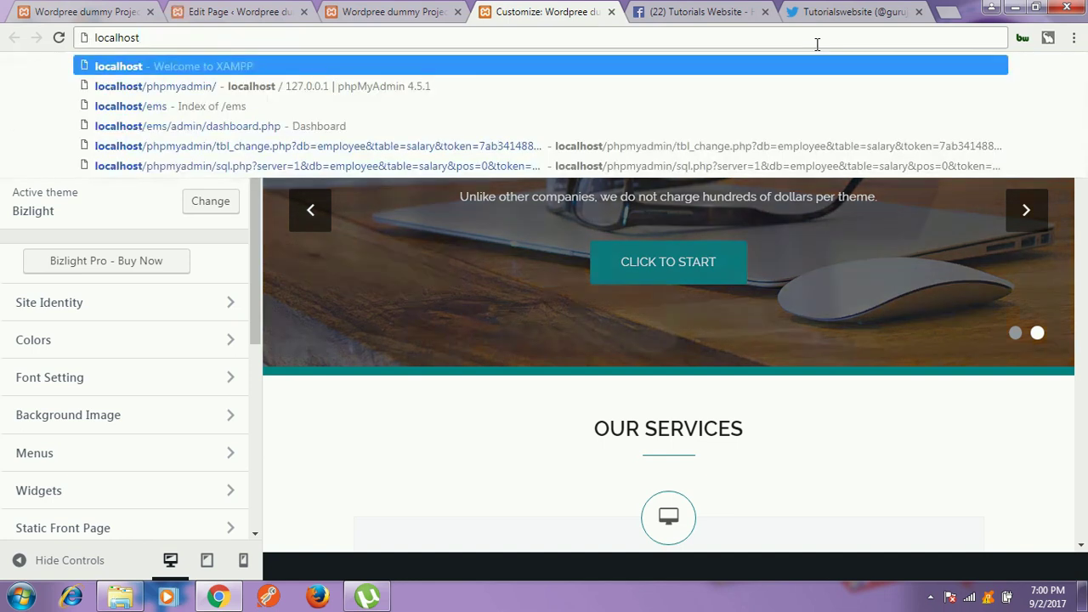
{"action": "type", "text": "phpmyadmin/"}
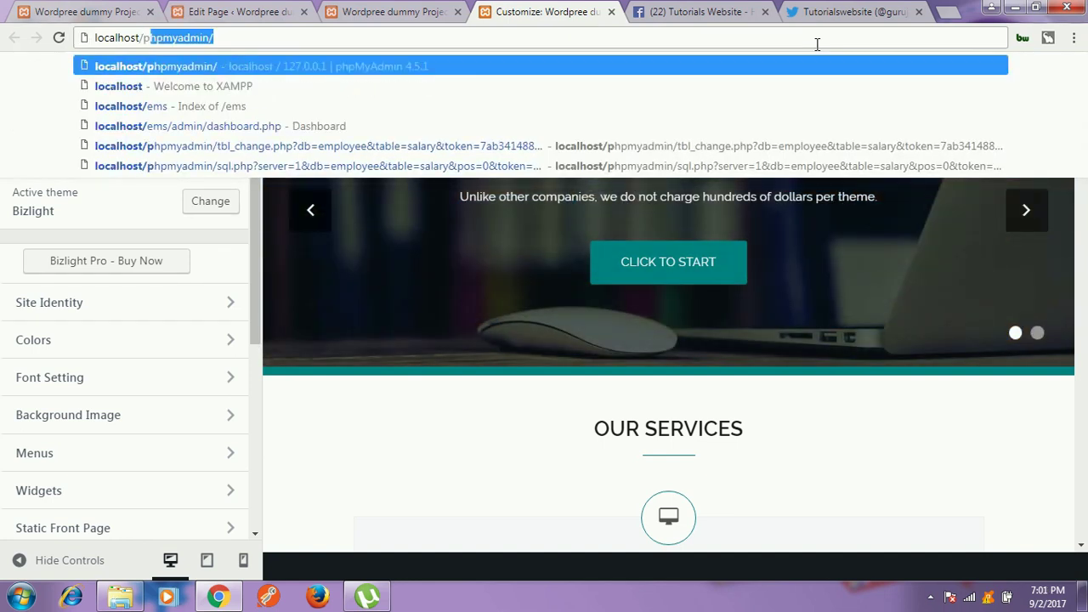
{"action": "key", "text": "Return"}
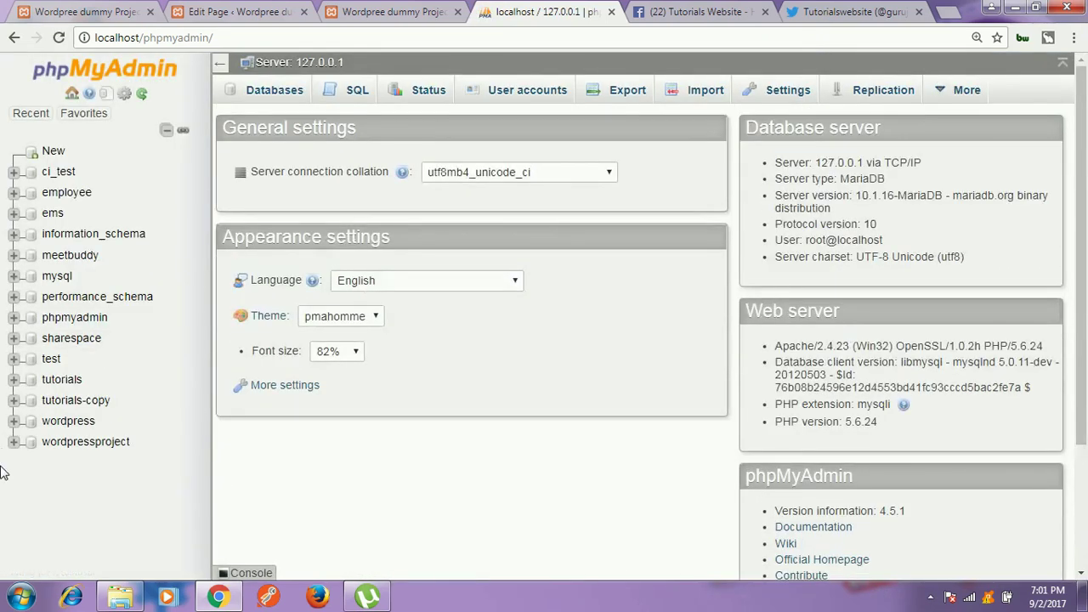
Step: Browse xyz_users in the wordpressproject database and highlight the admin's password hash
{"action": "left_click", "coordinate": [58, 442]}
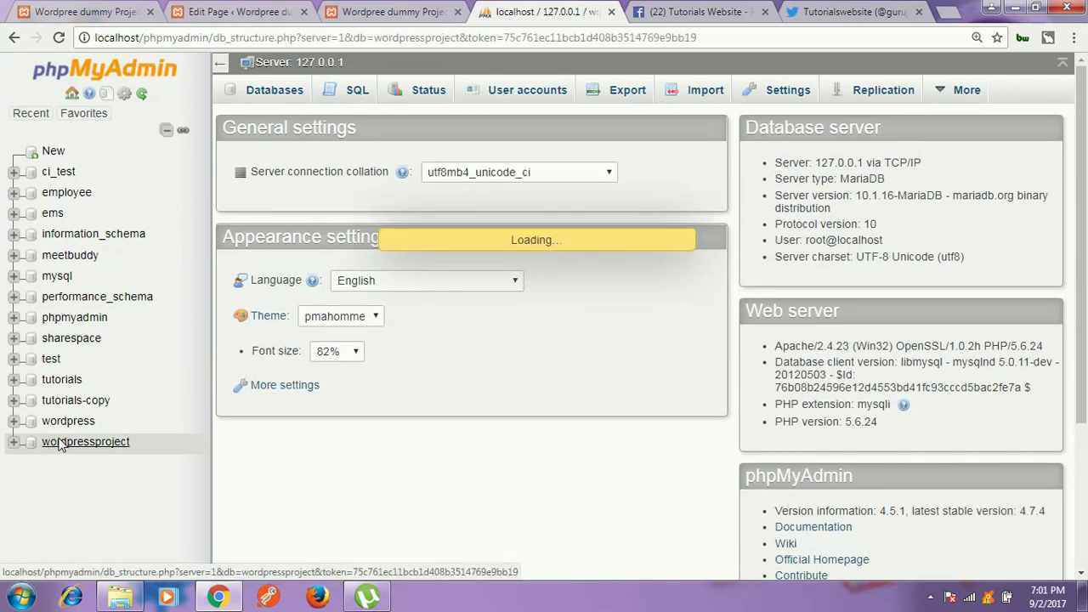
{"action": "scroll", "coordinate": [61, 447], "scroll_direction": "down", "scroll_amount": 2}
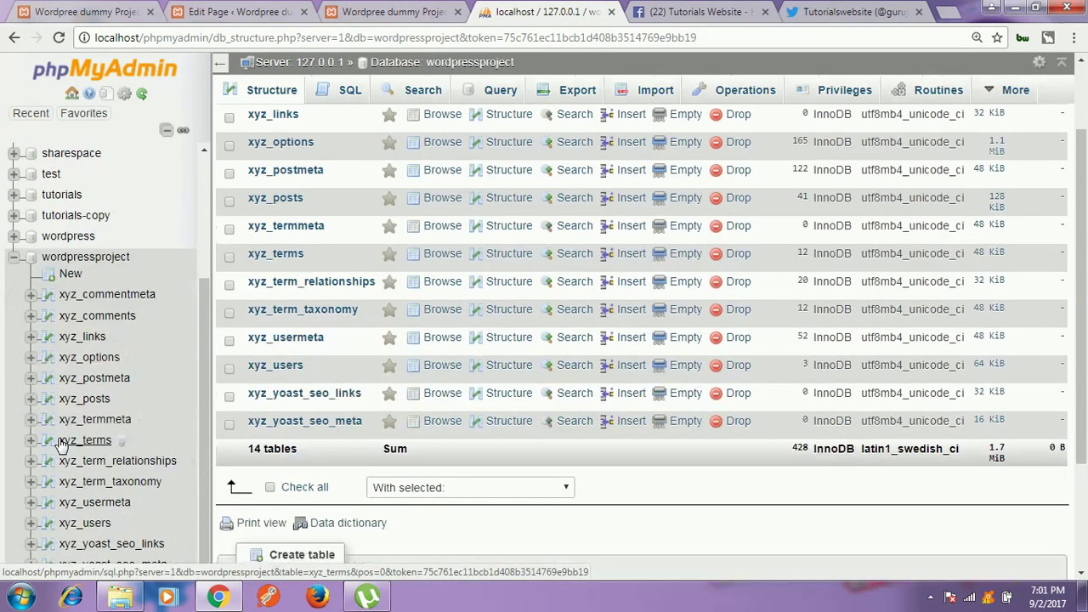
{"action": "scroll", "coordinate": [68, 476], "scroll_direction": "down", "scroll_amount": 2}
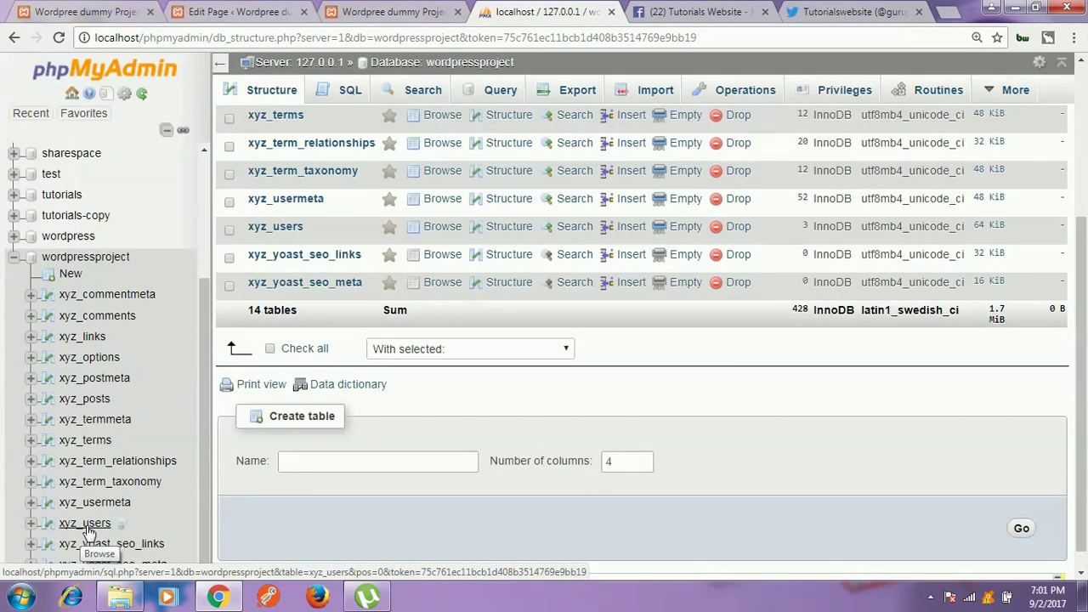
{"action": "left_click", "coordinate": [85, 531]}
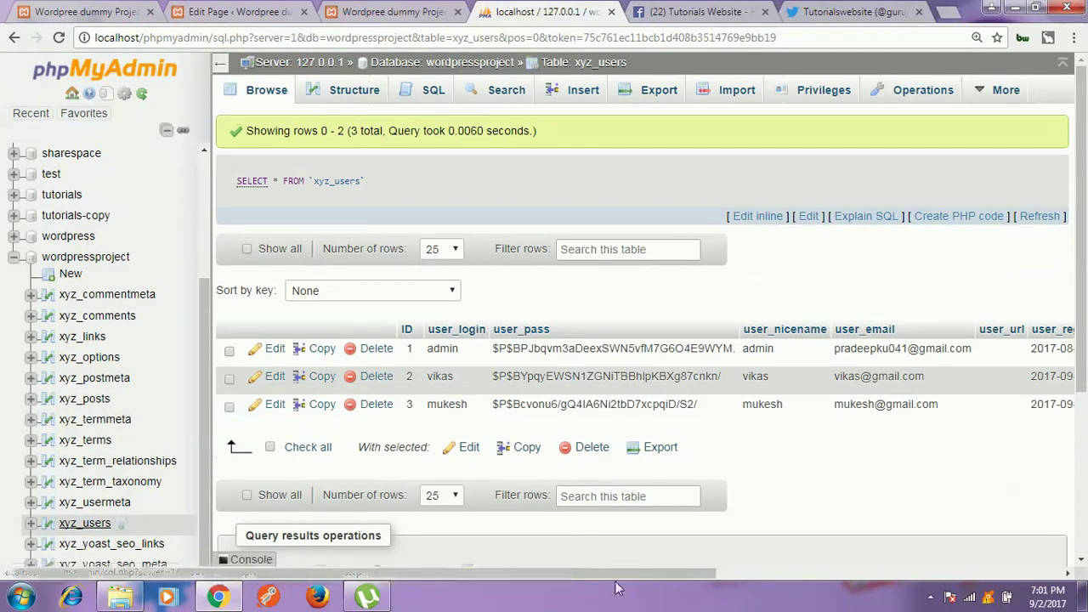
{"action": "left_click_drag", "start_coordinate": [562, 575], "coordinate": [527, 586]}
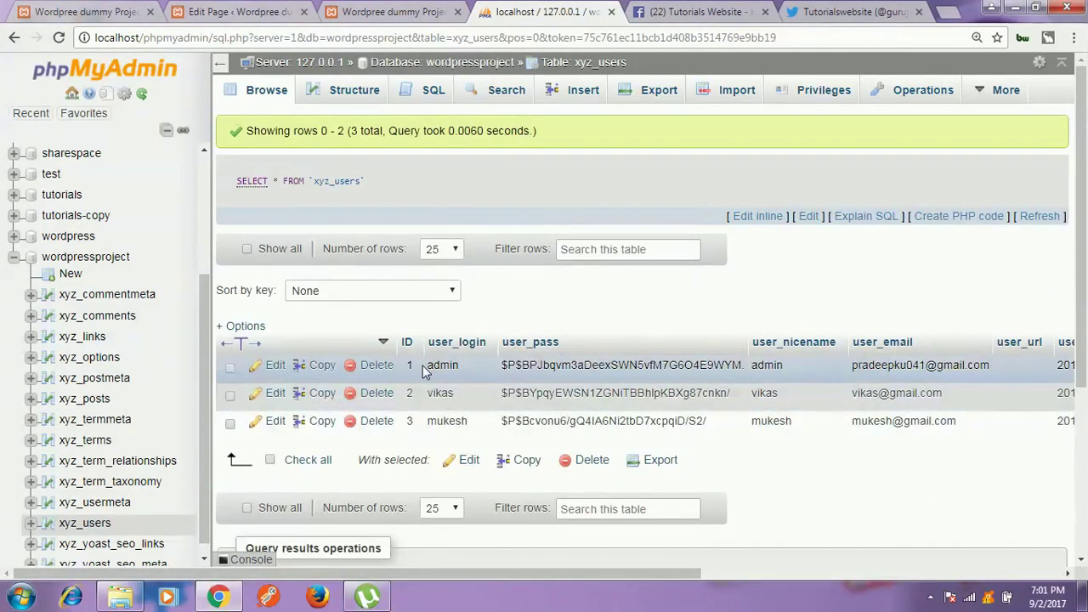
{"action": "left_click_drag", "start_coordinate": [511, 366], "coordinate": [726, 361]}
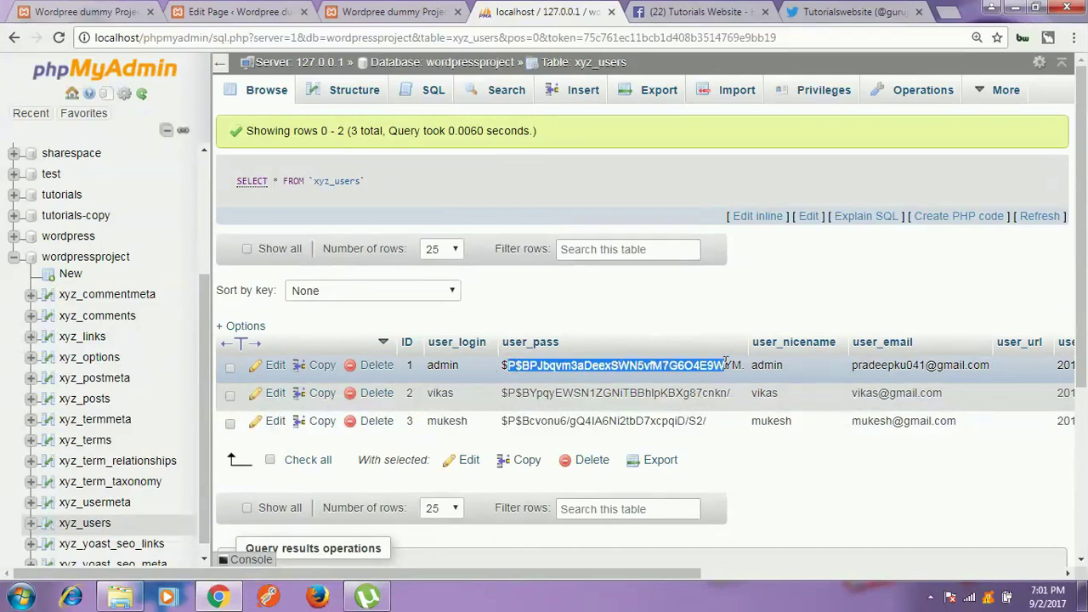
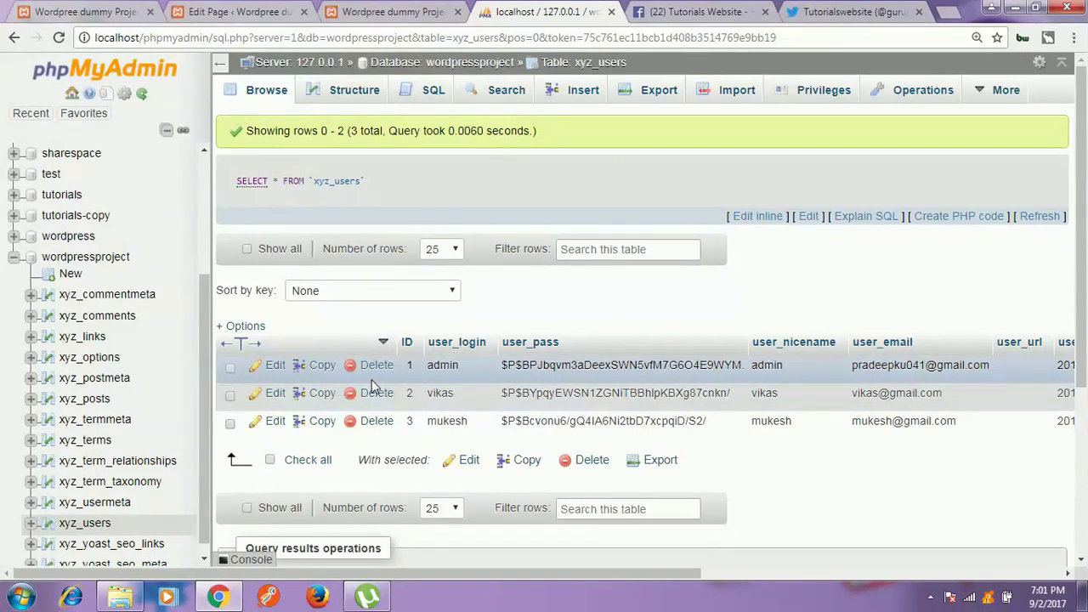
Step: Open the admin row of xyz_users in phpMyAdmin's edit form
{"action": "left_click", "coordinate": [276, 366]}
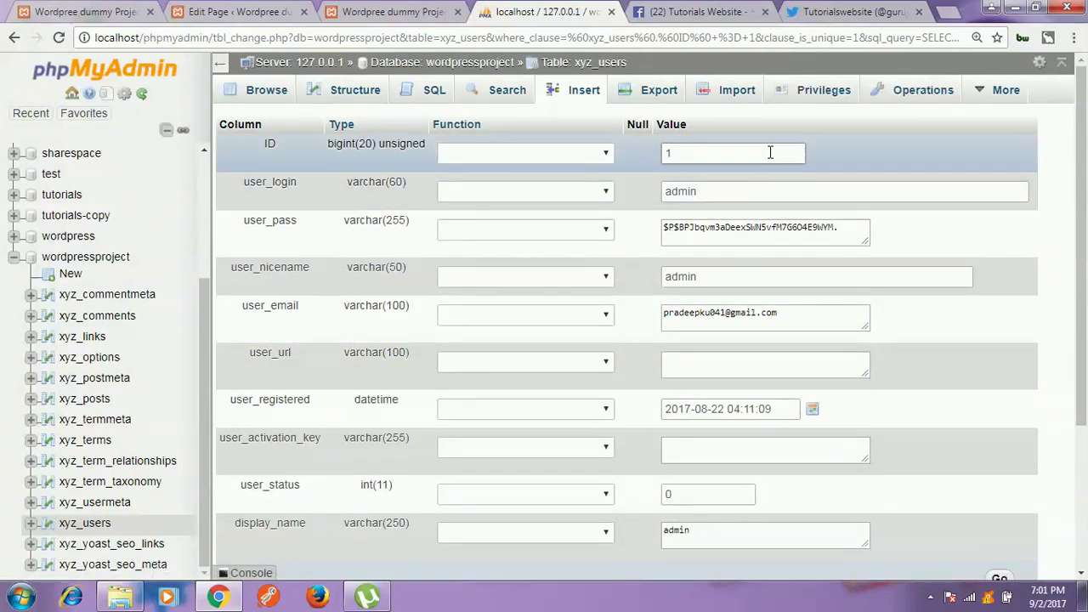
{"action": "scroll", "coordinate": [741, 536], "scroll_direction": "down", "scroll_amount": 1}
{"action": "scroll", "coordinate": [741, 537], "scroll_direction": "down", "scroll_amount": 3}
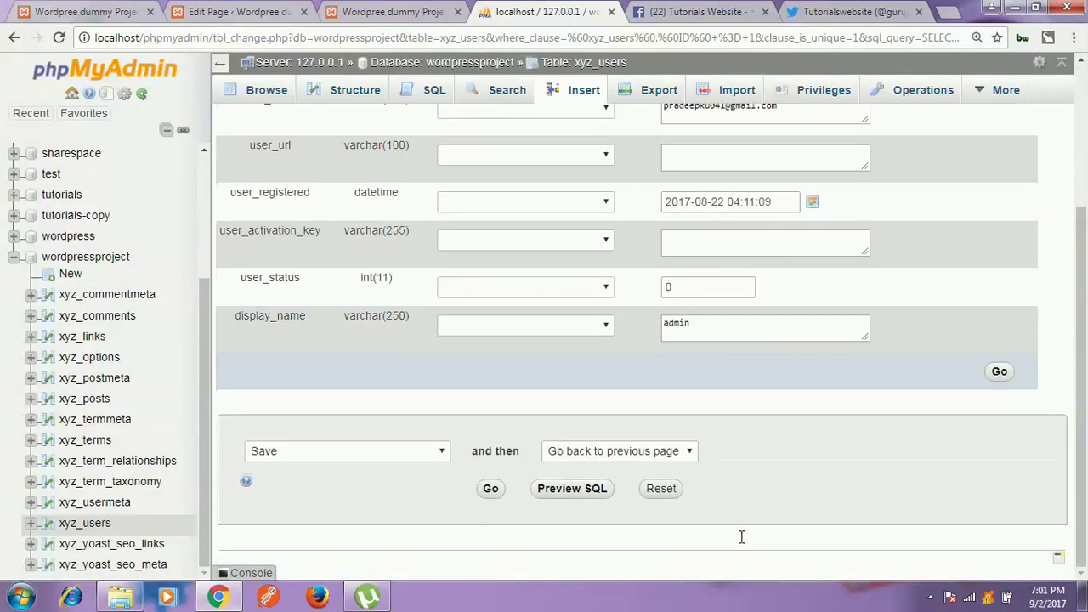
{"action": "scroll", "coordinate": [741, 540], "scroll_direction": "up", "scroll_amount": 1}
{"action": "scroll", "coordinate": [741, 541], "scroll_direction": "up", "scroll_amount": 2}
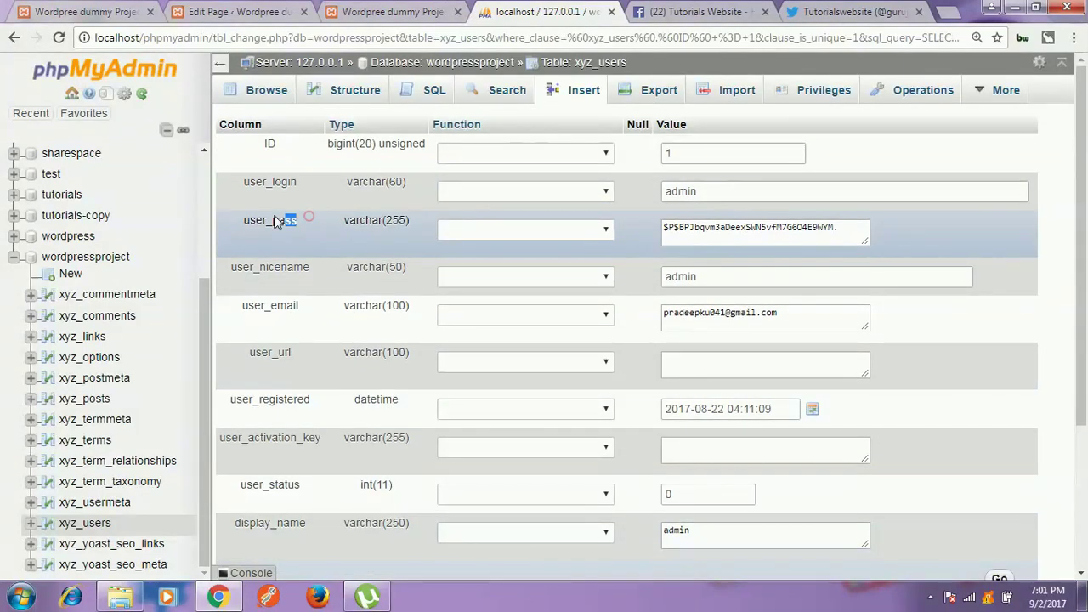
{"action": "triple_click", "coordinate": [293, 220]}
{"action": "left_click", "coordinate": [320, 238]}
Step: Replace the old user_pass hash with the new plain-text password
{"action": "left_click", "coordinate": [859, 227]}
{"action": "left_click_drag", "start_coordinate": [858, 226], "coordinate": [656, 236]}
{"action": "left_click", "coordinate": [943, 246]}
{"action": "left_click_drag", "start_coordinate": [853, 230], "coordinate": [595, 234]}
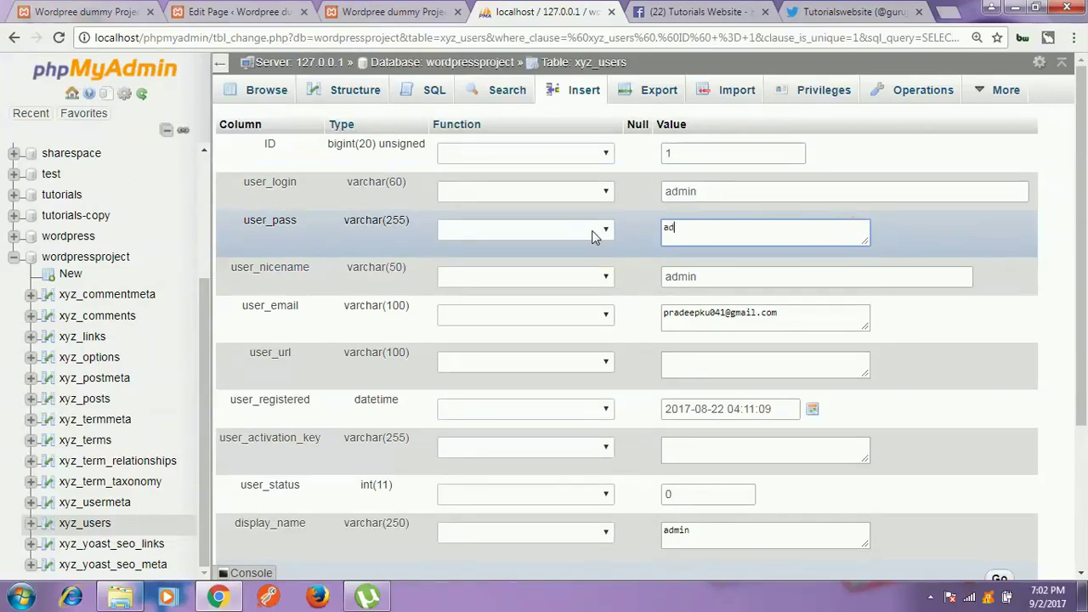
{"action": "left_click", "coordinate": [934, 233]}
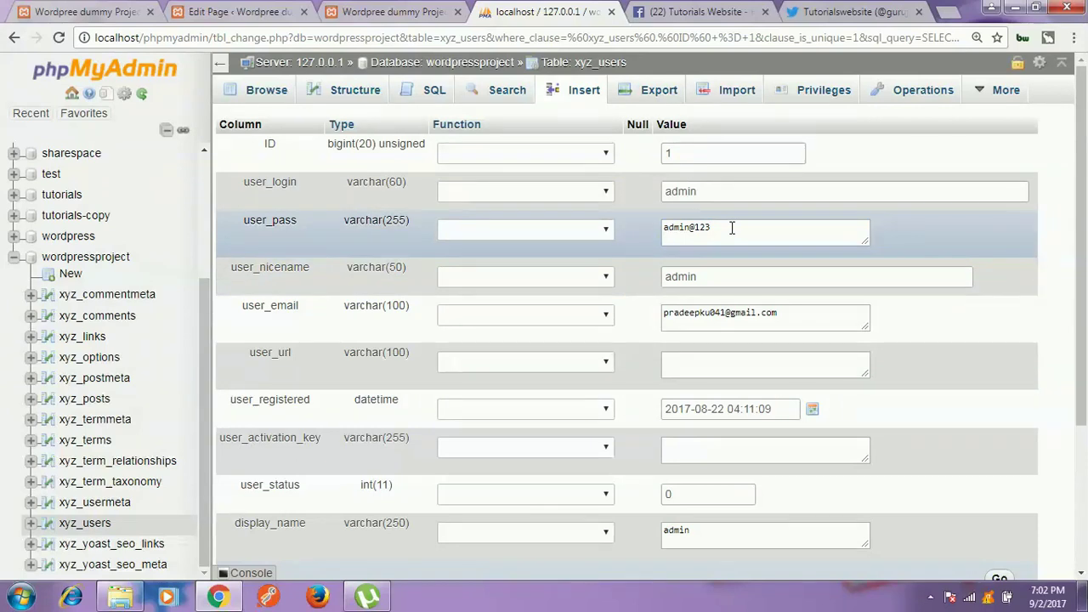
Step: Apply the MD5 function to user_pass and submit the edited admin row
{"action": "left_click", "coordinate": [546, 232]}
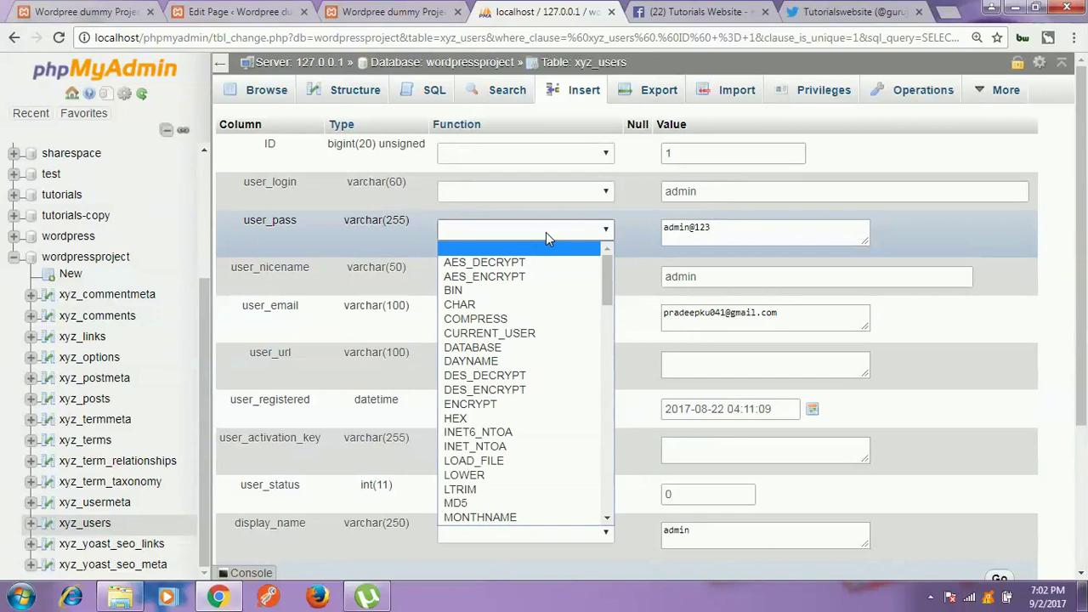
{"action": "left_click", "coordinate": [502, 504]}
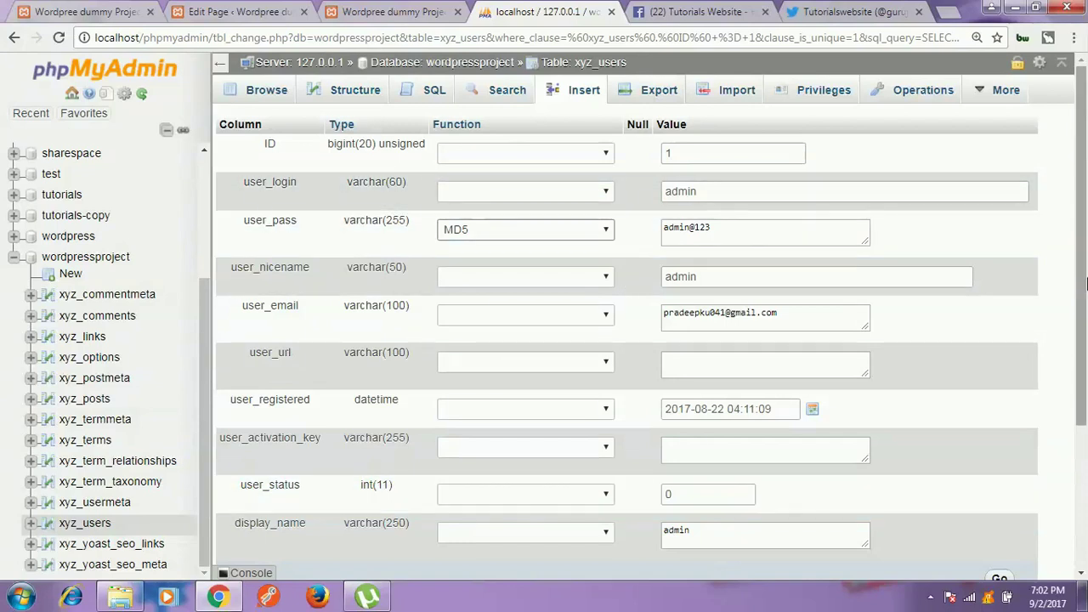
{"action": "scroll", "coordinate": [1086, 311], "scroll_direction": "down", "scroll_amount": 3}
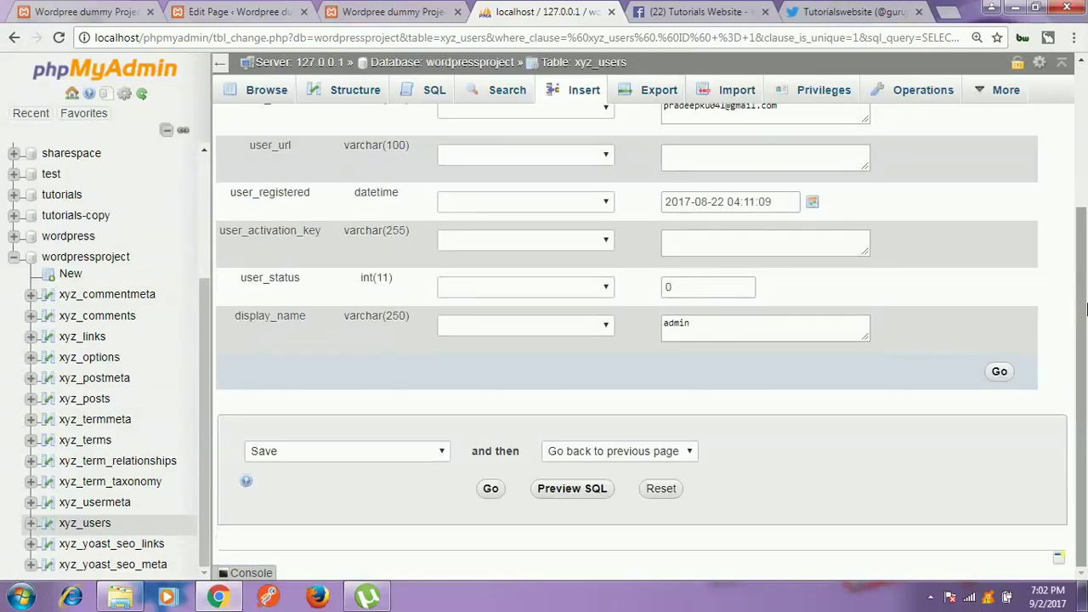
{"action": "left_click", "coordinate": [999, 372]}
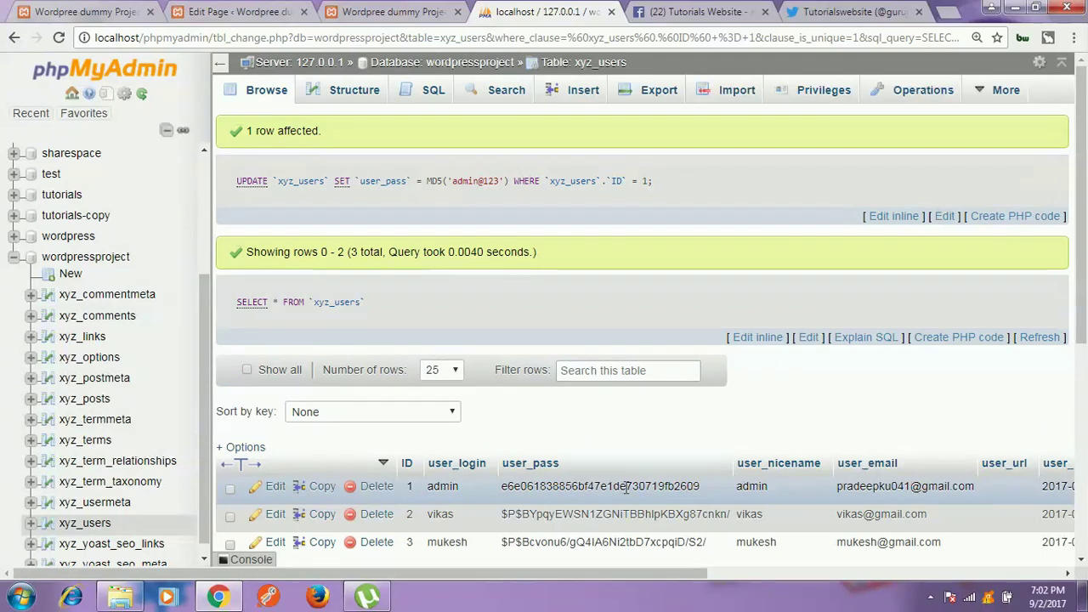
Step: Highlight the admin row's new 32-character MD5 user_pass value to verify it
{"action": "left_click_drag", "start_coordinate": [700, 486], "coordinate": [490, 486]}
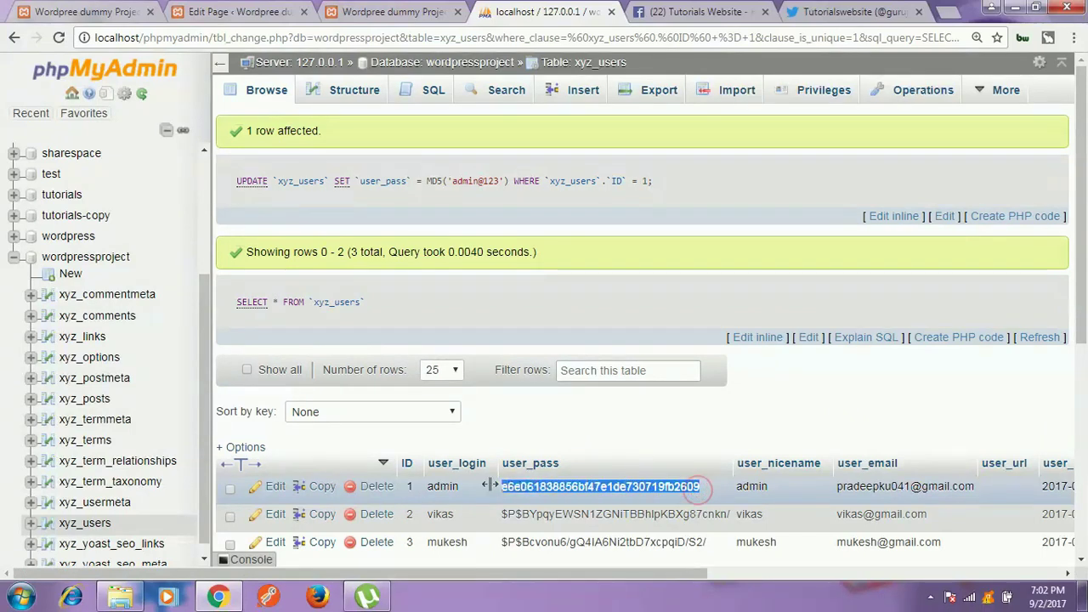
{"action": "left_click", "coordinate": [556, 427]}
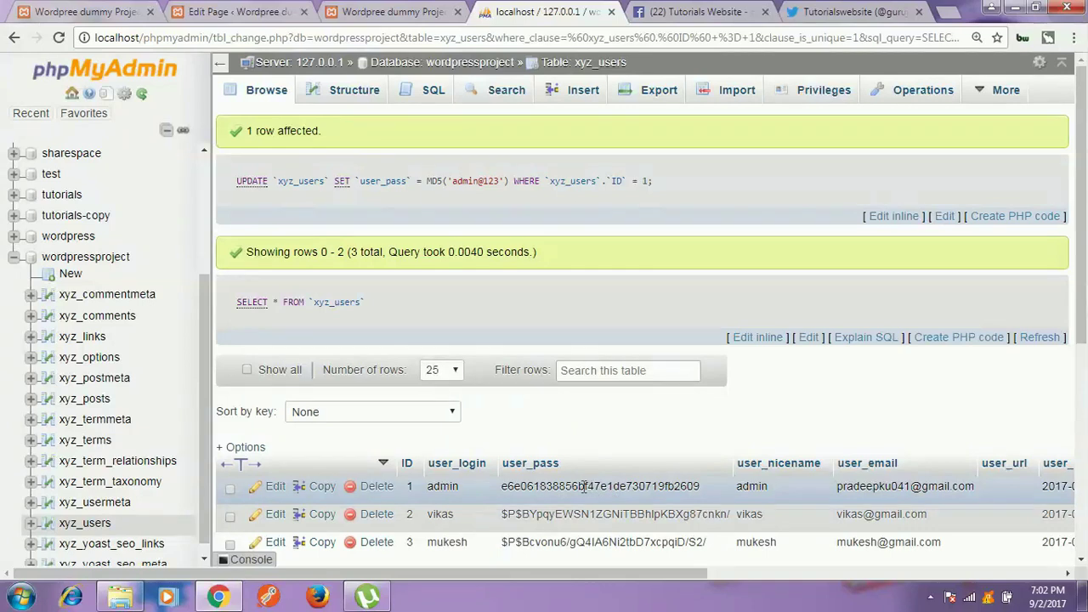
Step: Log into WordPress as admin with the new password, then return to phpMyAdmin
{"action": "key", "text": "ctrl+1"}
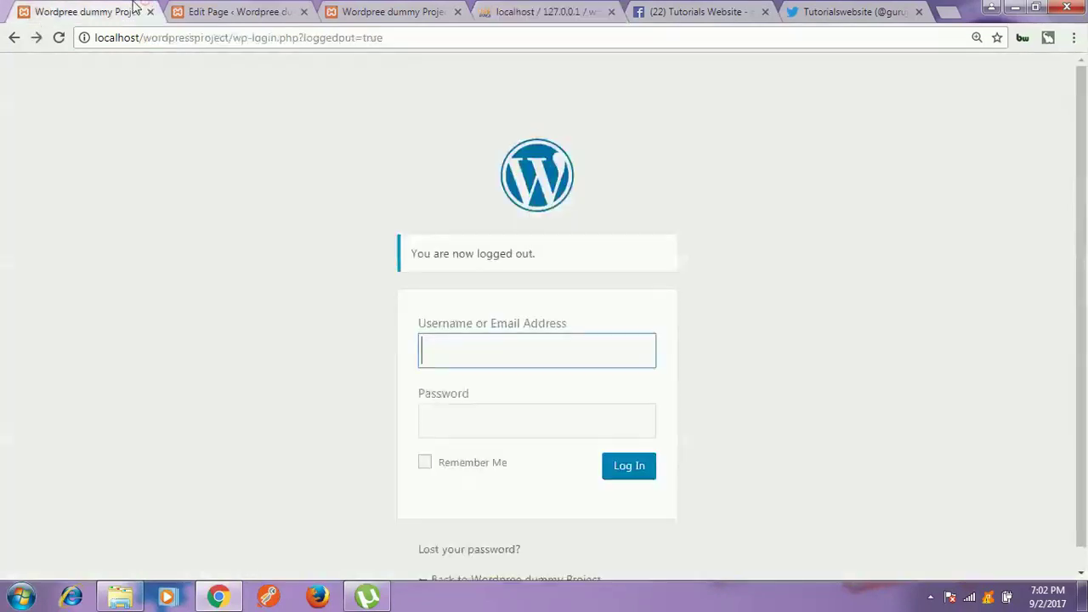
{"action": "type", "text": "admin"}
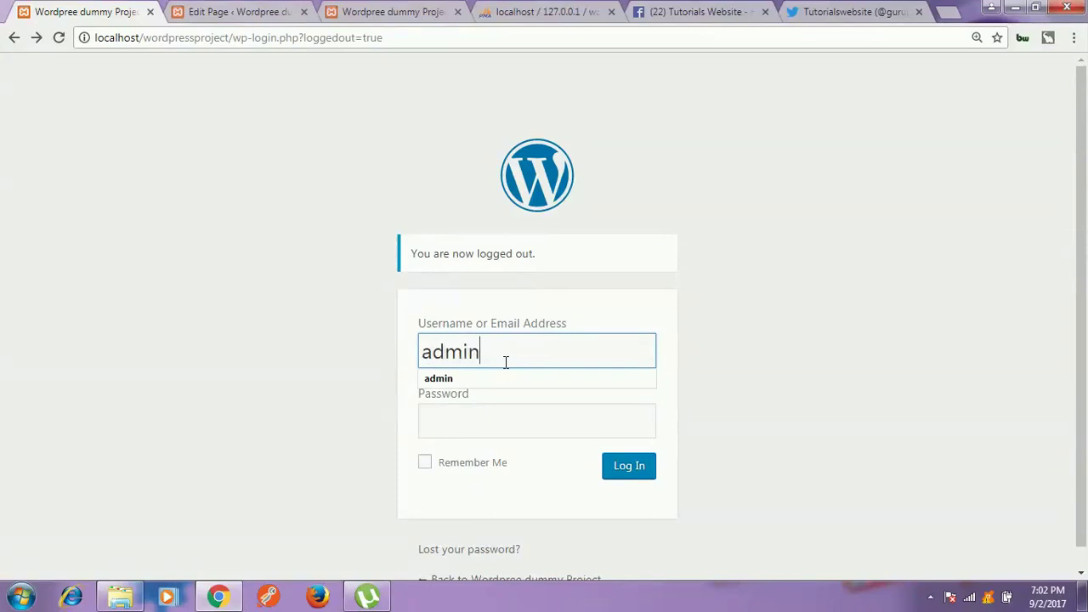
{"action": "key", "text": "Tab"}
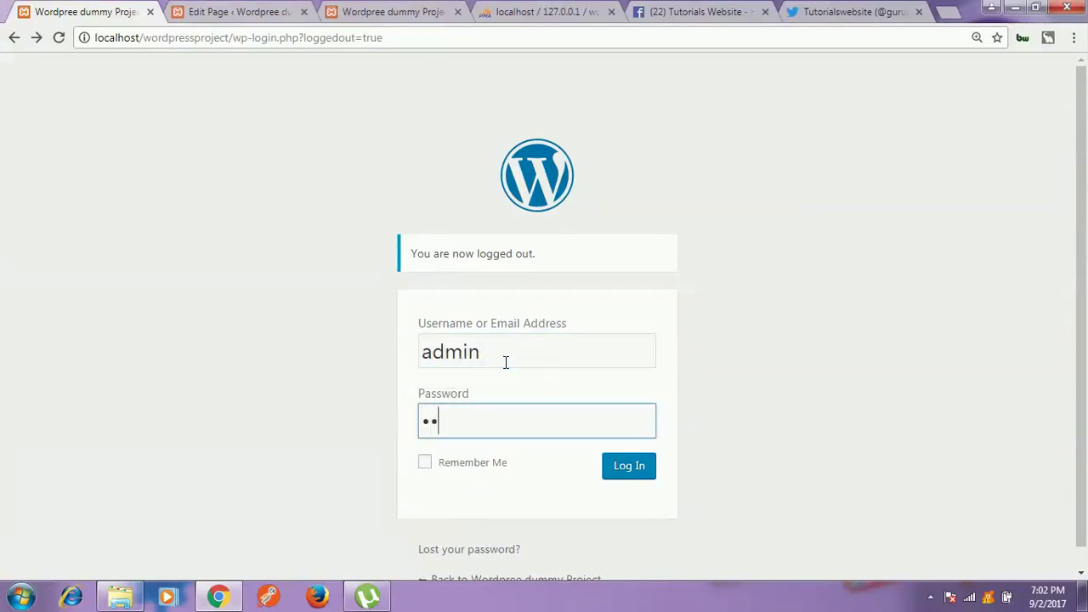
{"action": "key", "text": "Return"}
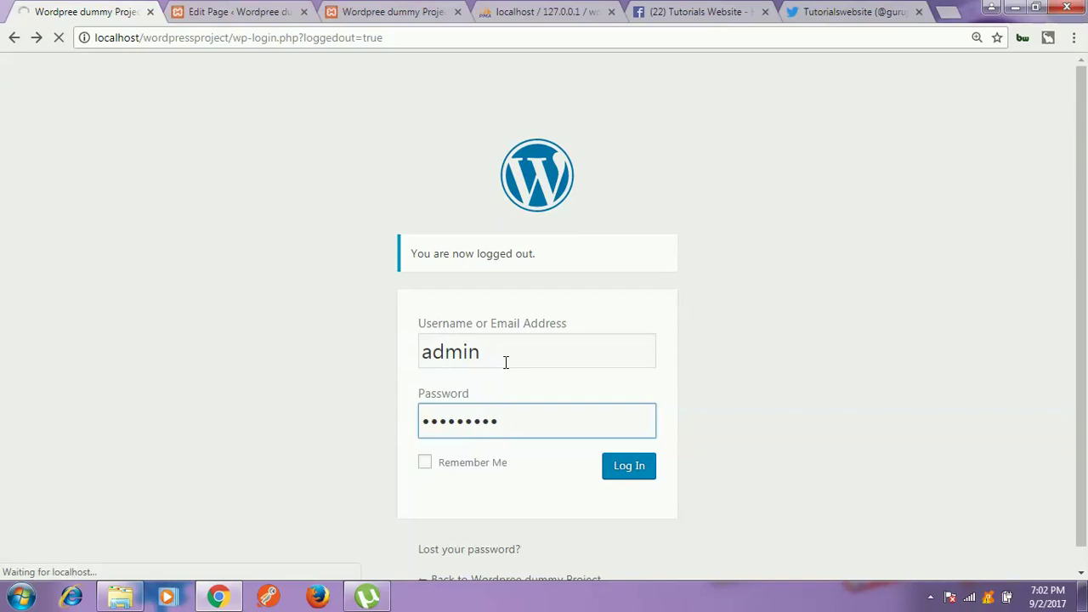
{"action": "left_click", "coordinate": [506, 8]}
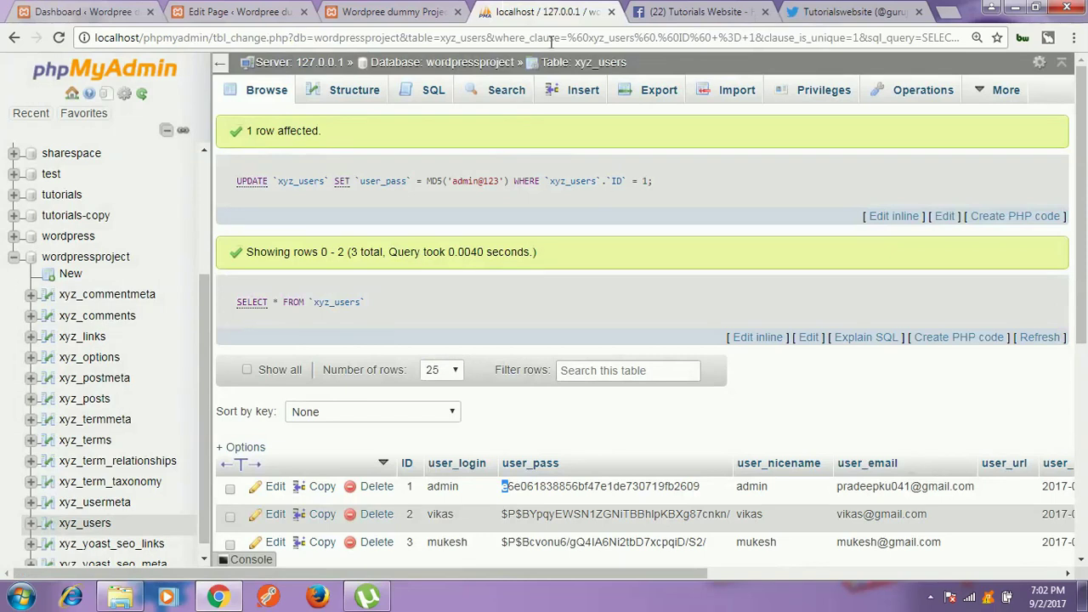
Step: Reload the phpMyAdmin tab to refresh the users data, then go to Facebook
{"action": "right_click", "coordinate": [544, 8]}
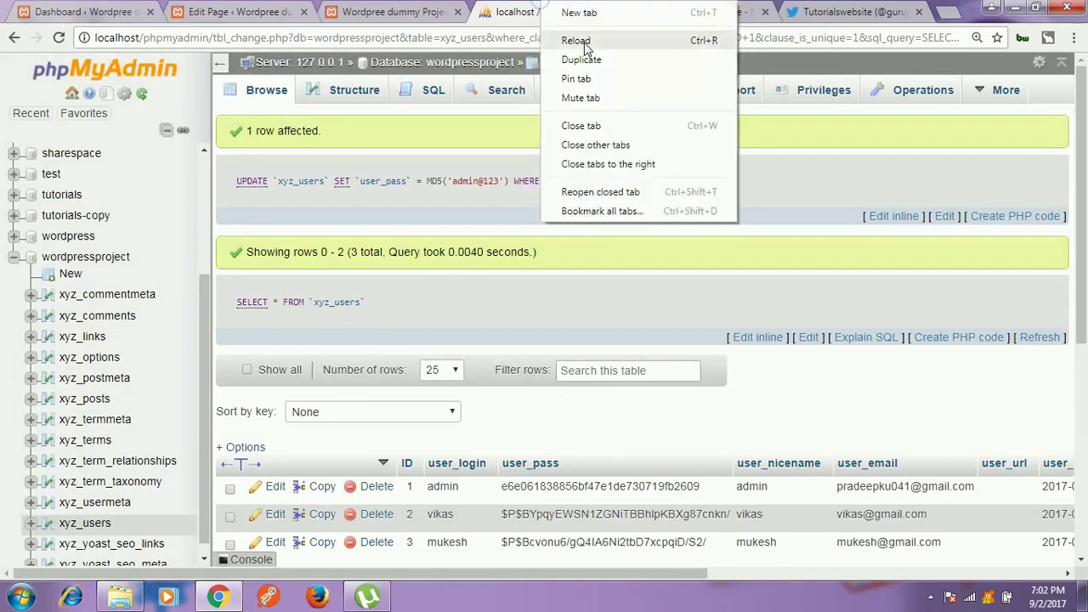
{"action": "left_click", "coordinate": [577, 41]}
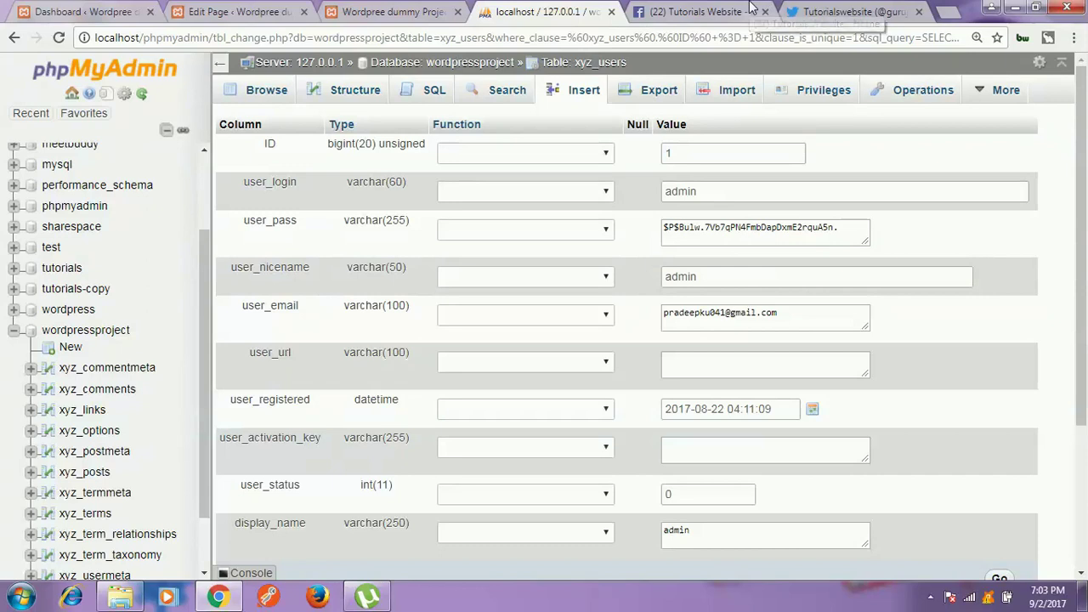
{"action": "left_click", "coordinate": [751, 8]}
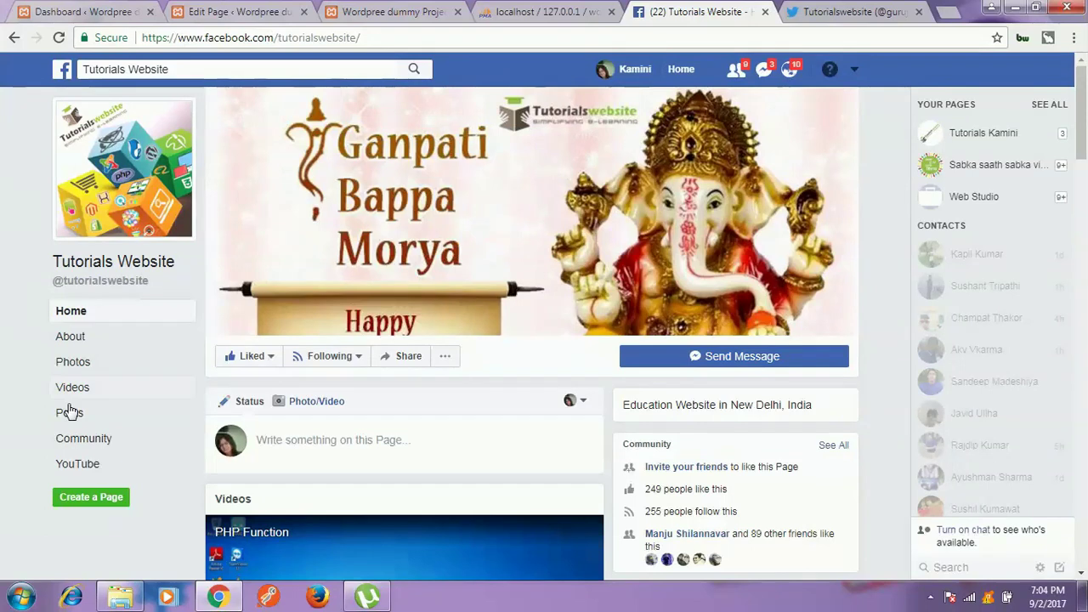
Step: Browse the Tutorials Website YouTube videos, then switch to Twitter and select its address
{"action": "left_click", "coordinate": [75, 466]}
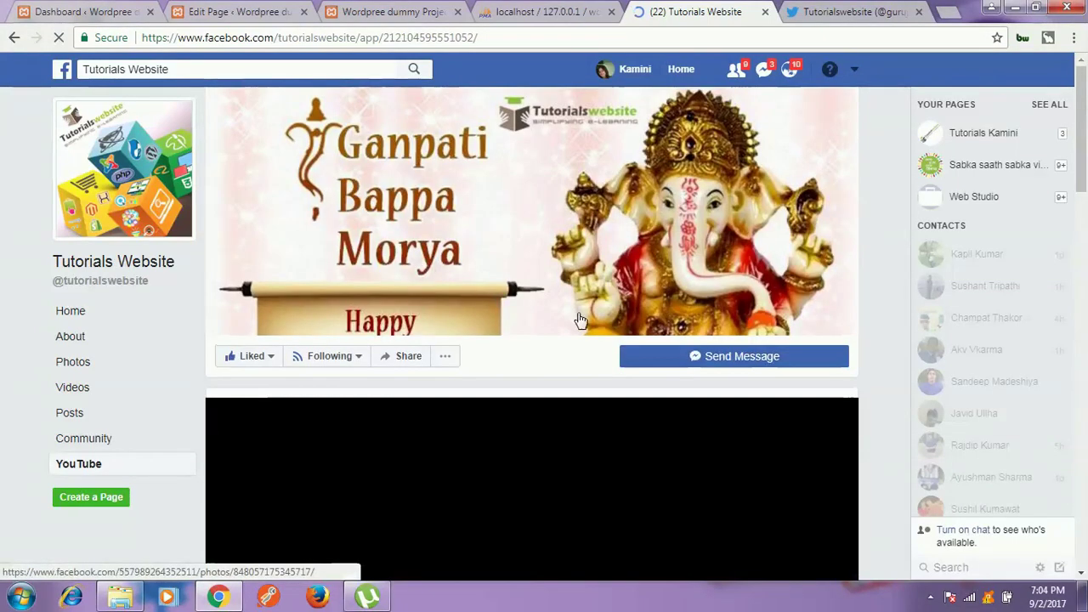
{"action": "scroll", "coordinate": [535, 381], "scroll_direction": "down", "scroll_amount": 1}
{"action": "scroll", "coordinate": [537, 381], "scroll_direction": "down", "scroll_amount": 2}
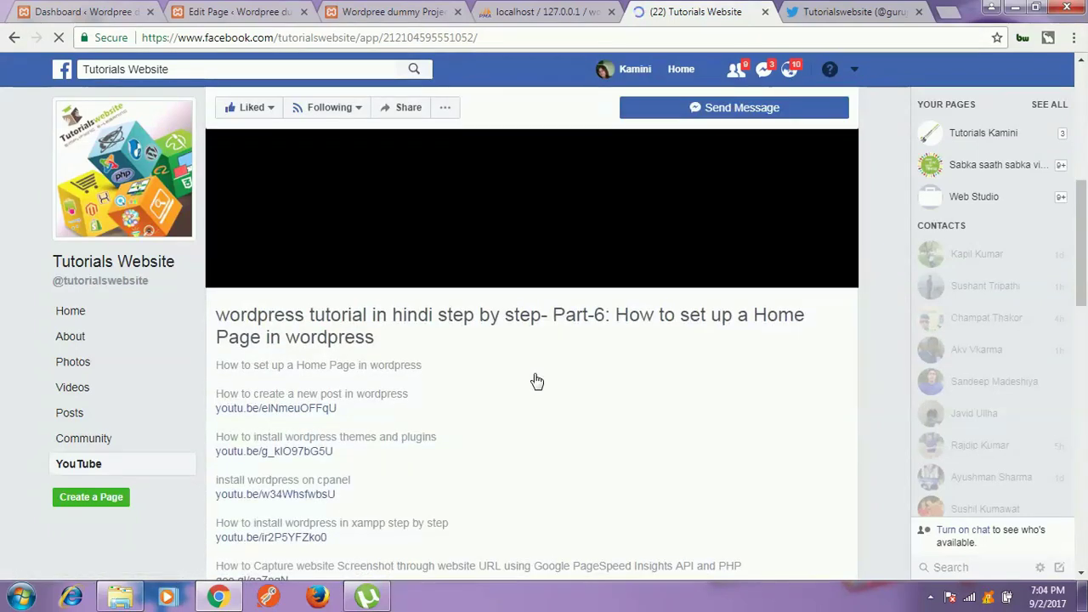
{"action": "scroll", "coordinate": [537, 382], "scroll_direction": "down", "scroll_amount": 8}
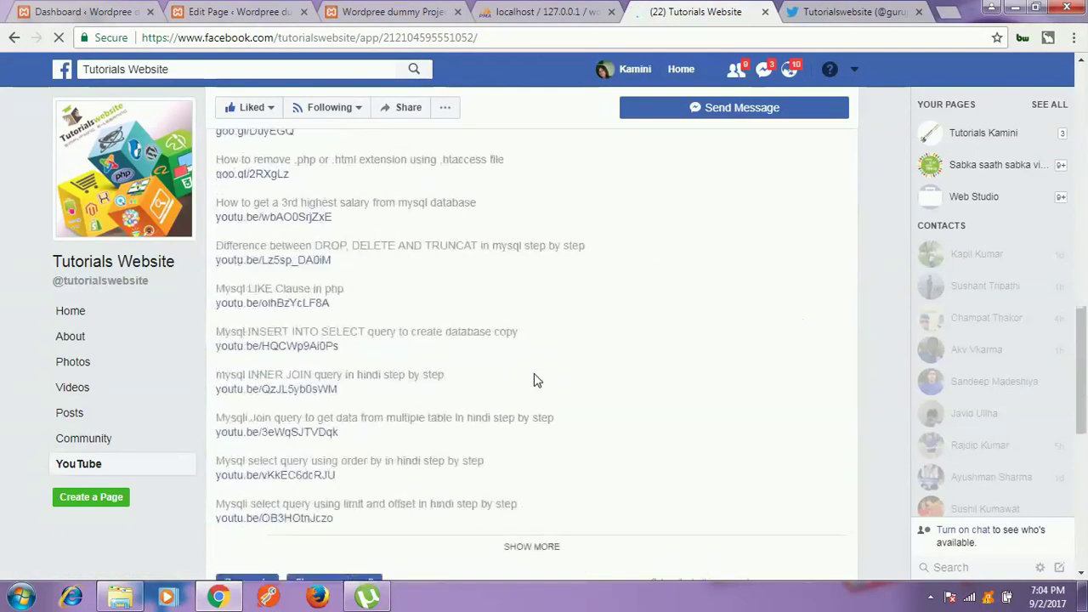
{"action": "scroll", "coordinate": [534, 379], "scroll_direction": "down", "scroll_amount": 4}
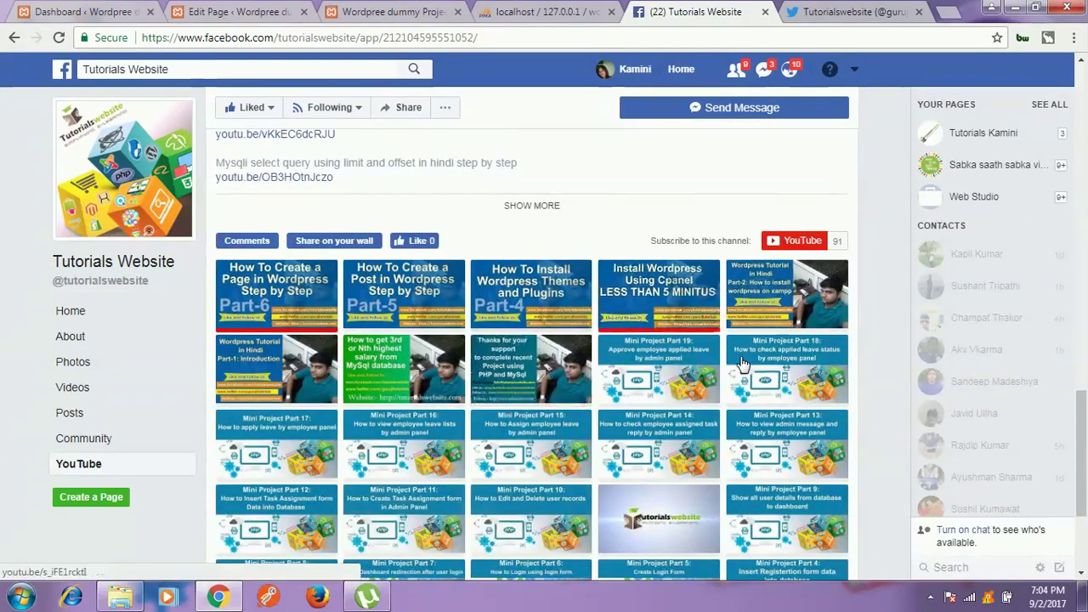
{"action": "scroll", "coordinate": [742, 364], "scroll_direction": "down", "scroll_amount": 3}
{"action": "scroll", "coordinate": [742, 363], "scroll_direction": "up", "scroll_amount": 8}
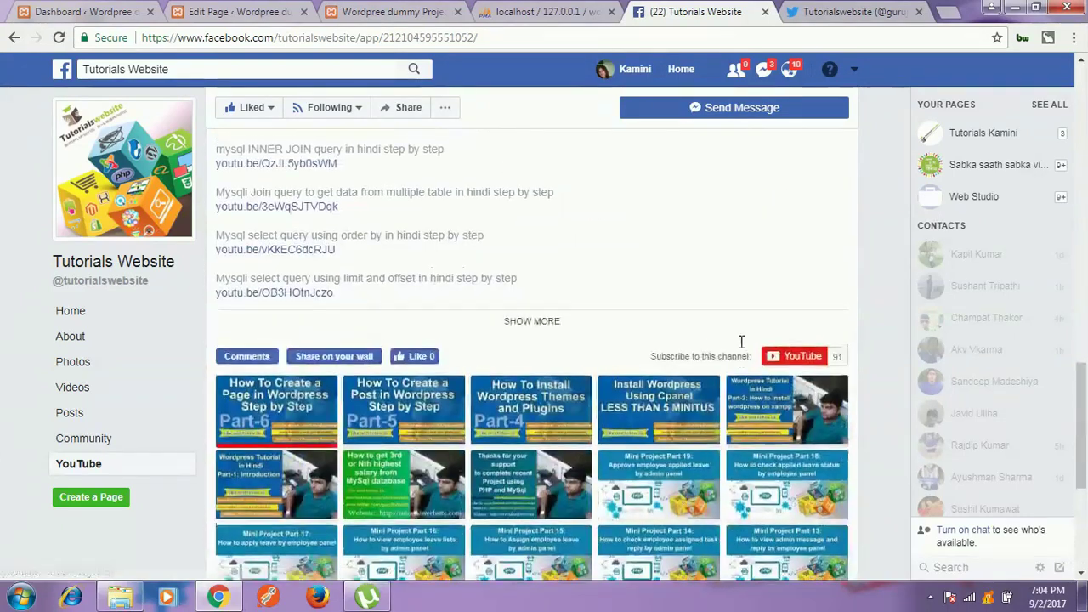
{"action": "left_click", "coordinate": [863, 10]}
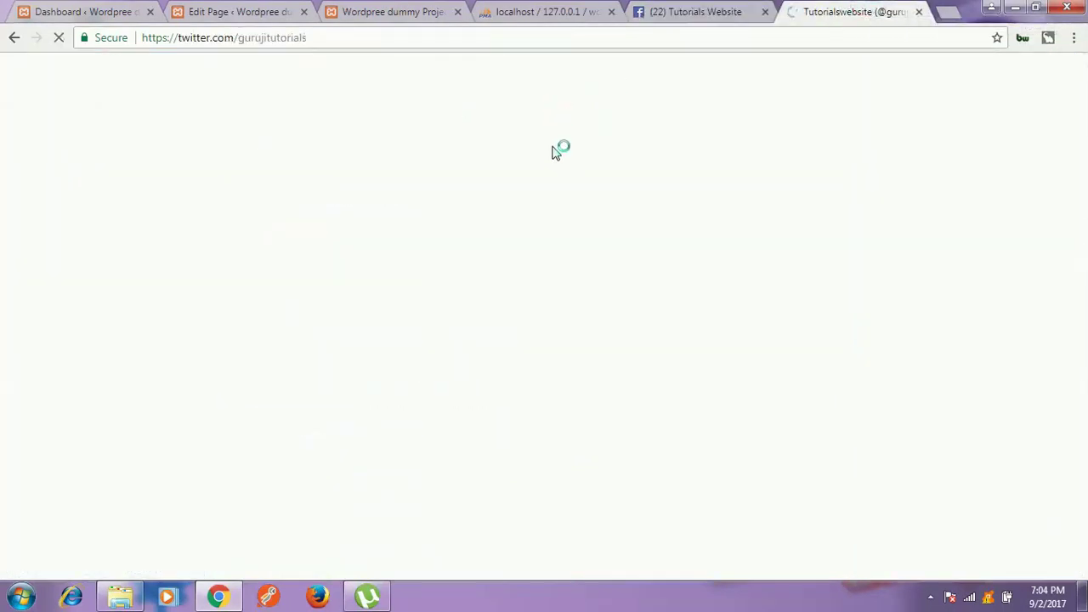
{"action": "left_click", "coordinate": [404, 37]}
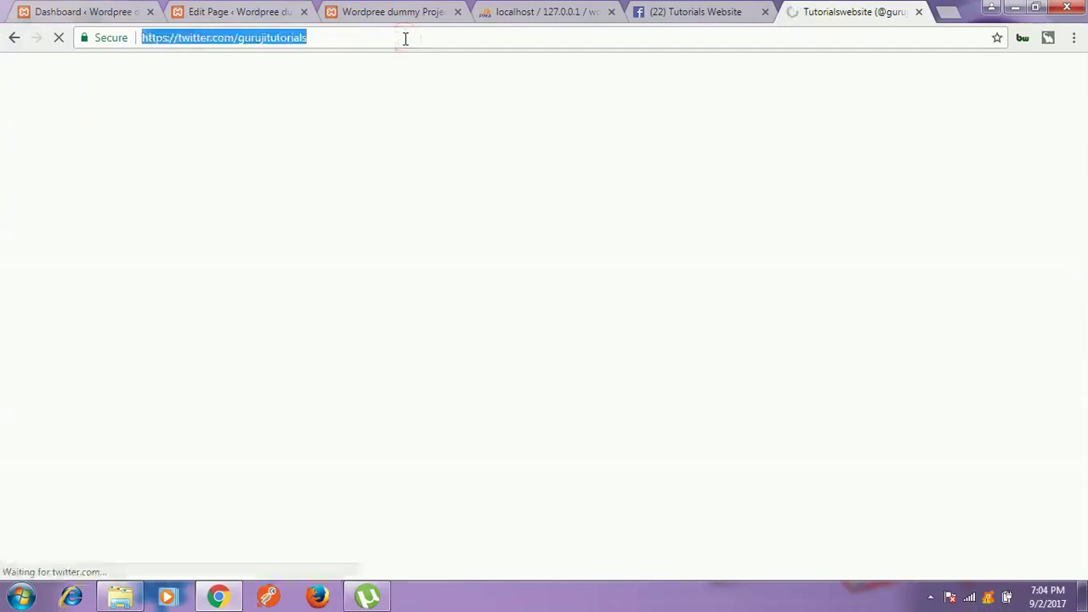